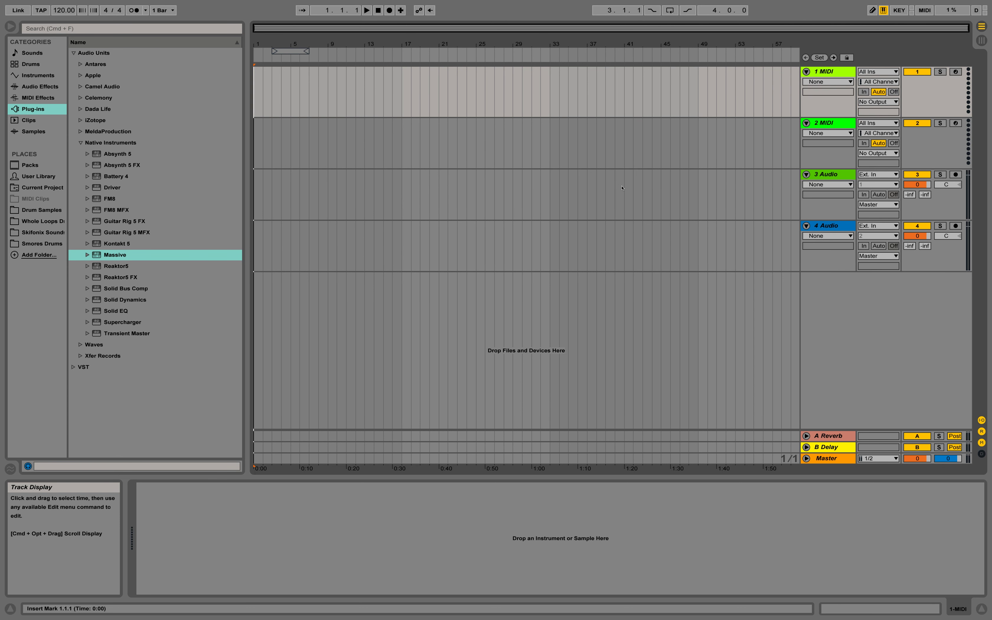
Bring up the teachEDM Lesson 1 chord-progression page in Google Chrome
key(super+Tab)
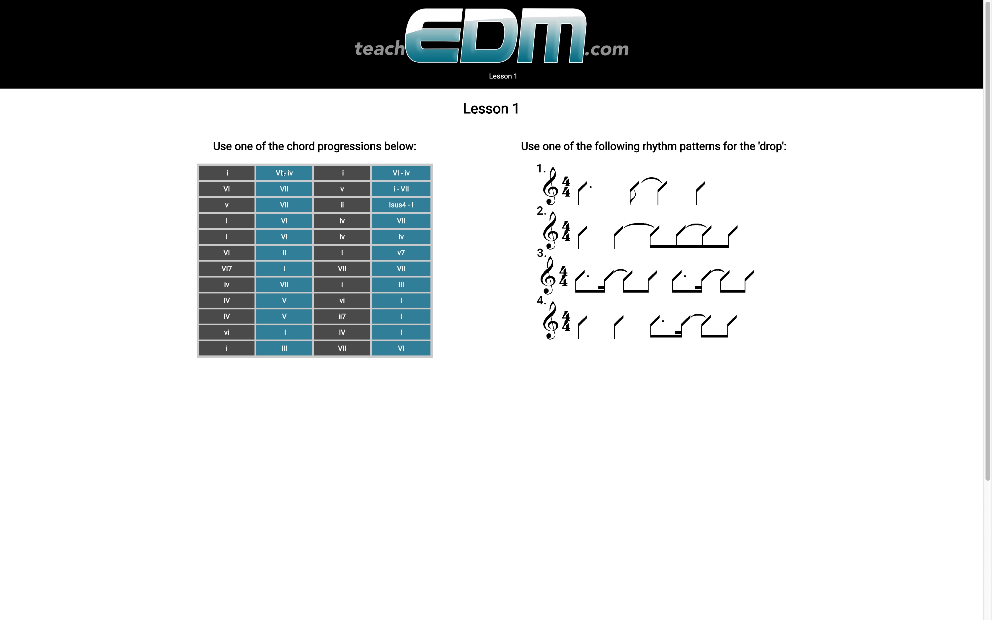
Highlight the i VI iv VII row in the lesson's chord progression table
drag(275, 172, 420, 202)
click(410, 173)
drag(224, 222, 412, 222)
Back in Live, insert an empty MIDI clip over bars 1–5 on track 1
key(ctrl+Left)
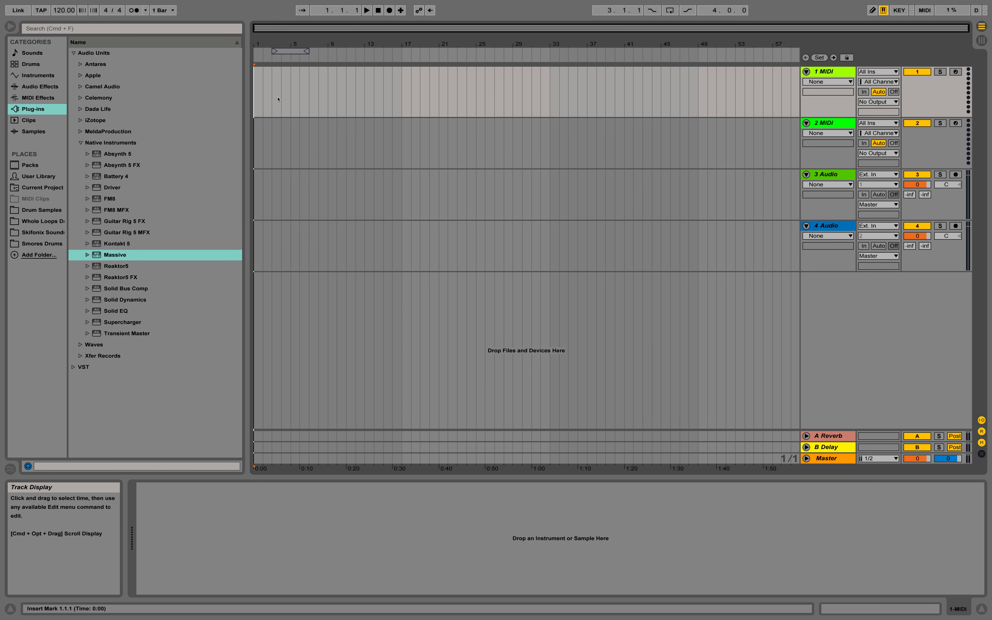
drag(253, 98, 288, 99)
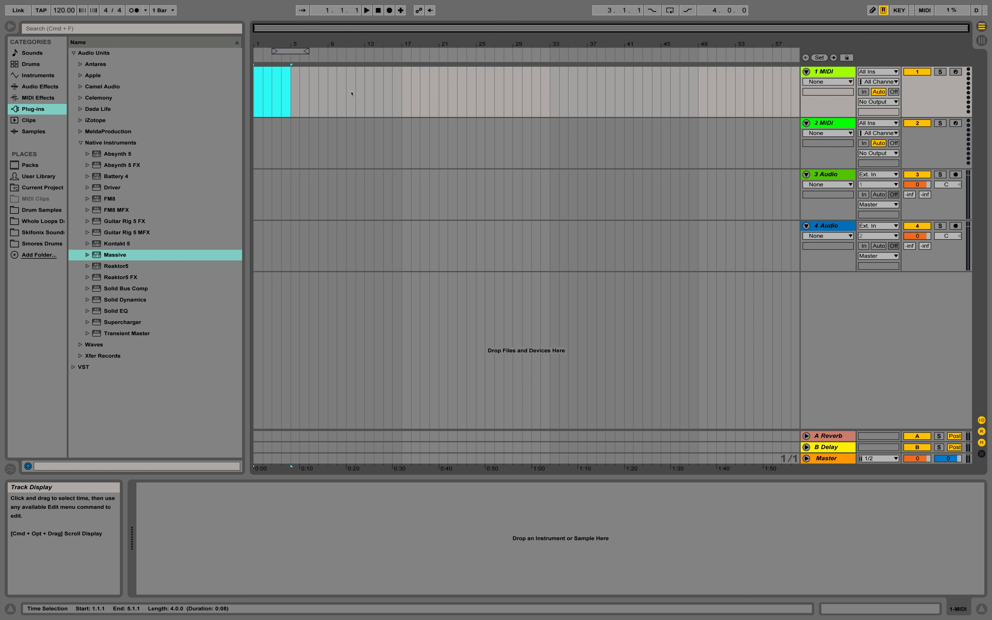
key(super+shift+m)
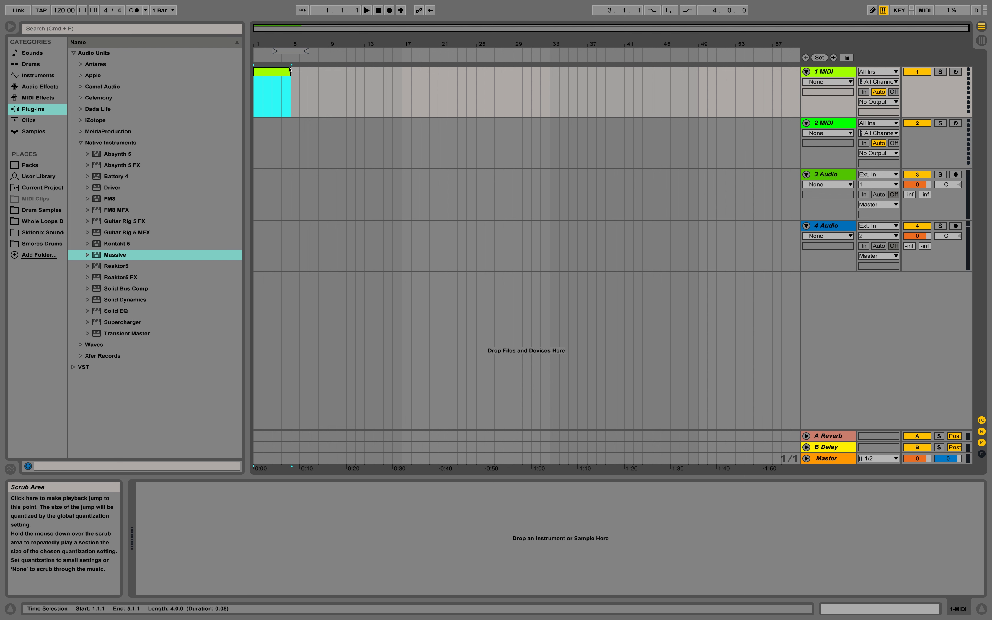
Try test notes at one-bar and eighth-note grid in the clip, then delete them
double_click(269, 73)
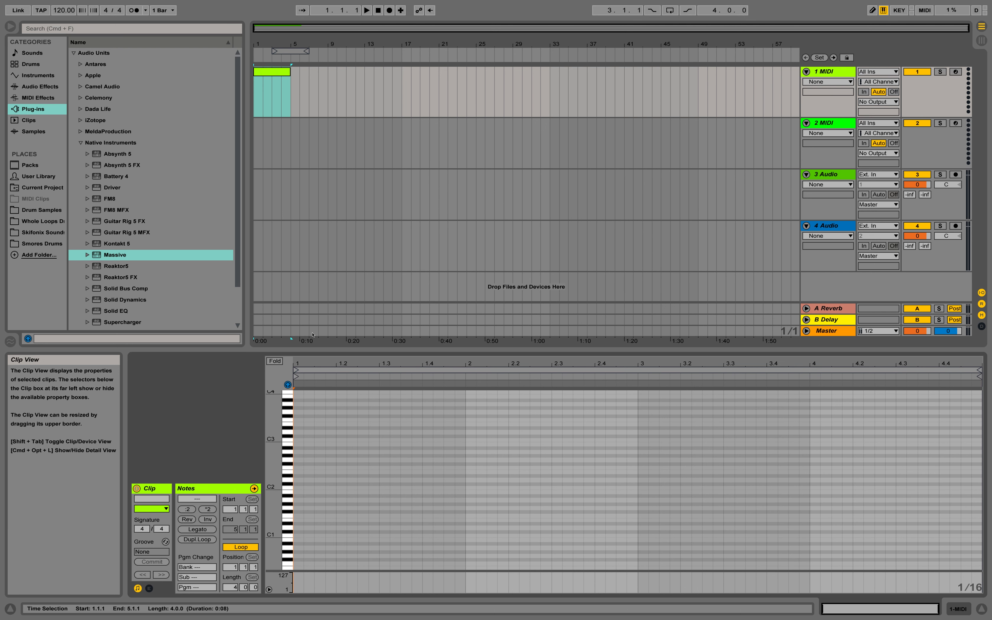
right_click(358, 476)
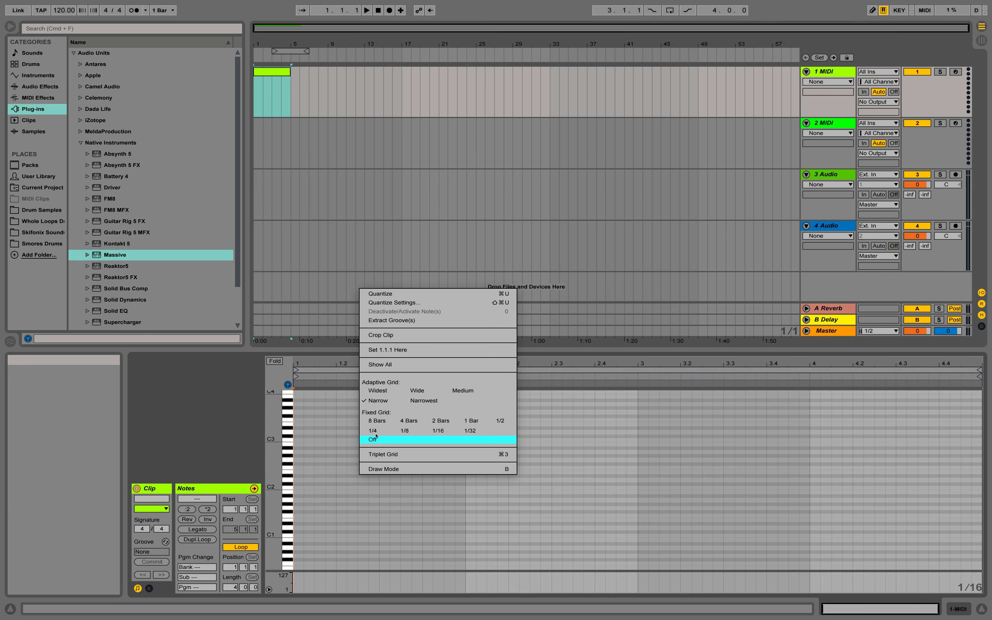
click(471, 420)
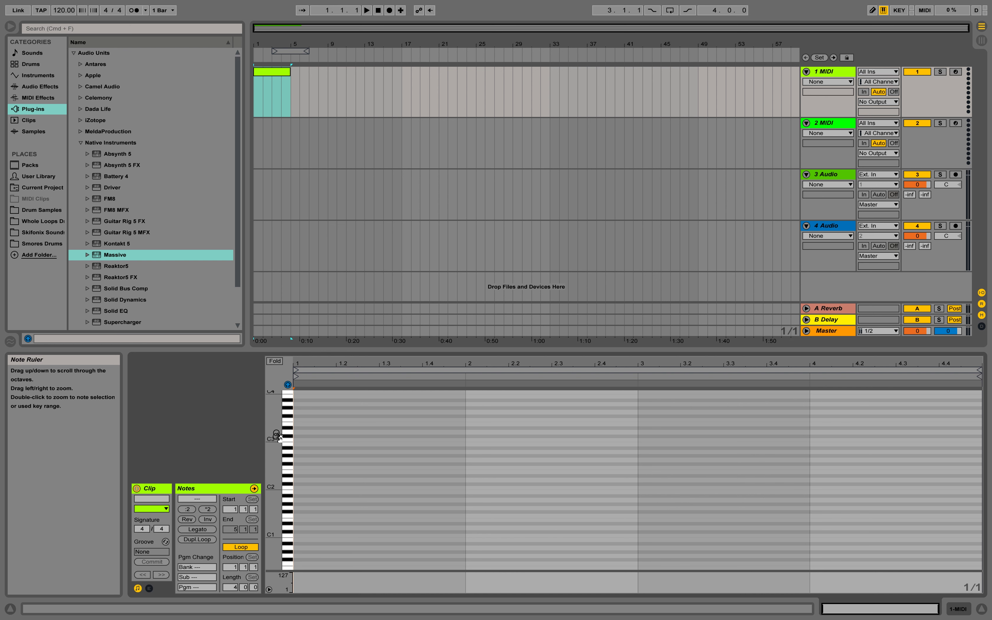
double_click(298, 487)
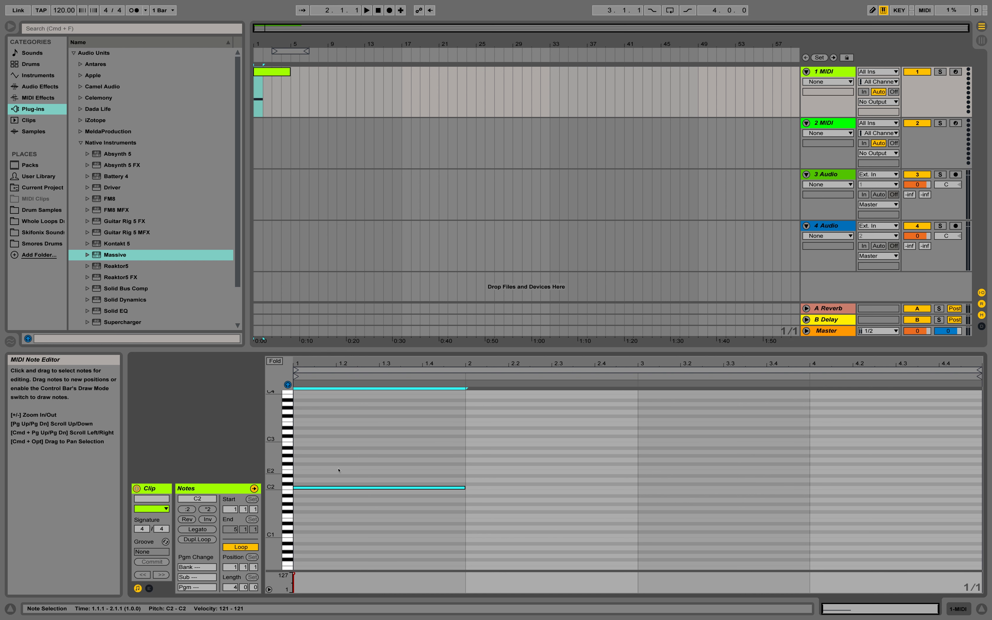
right_click(355, 456)
click(392, 409)
double_click(306, 444)
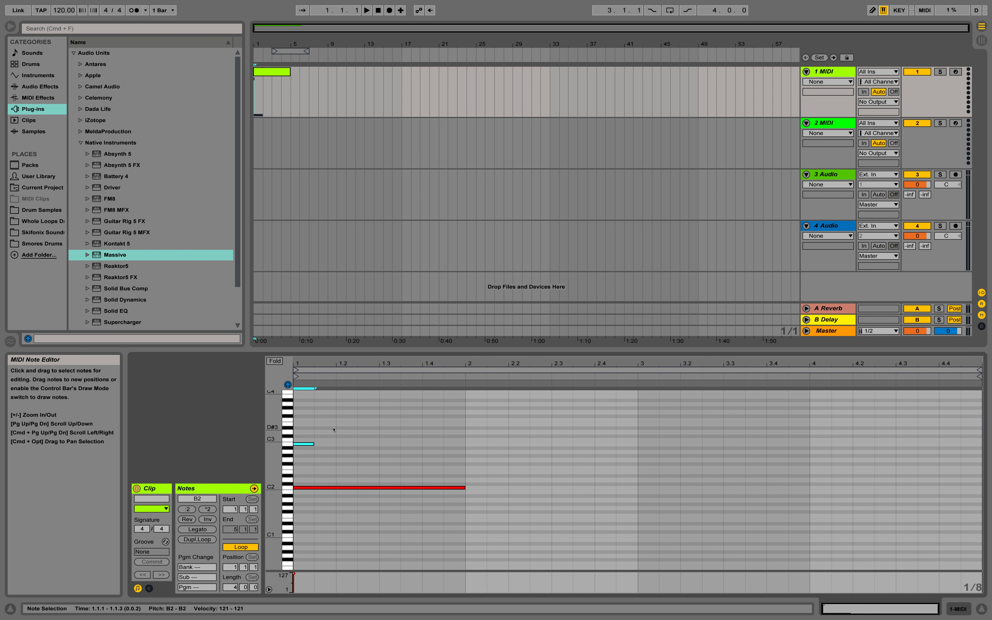
drag(336, 429, 312, 448)
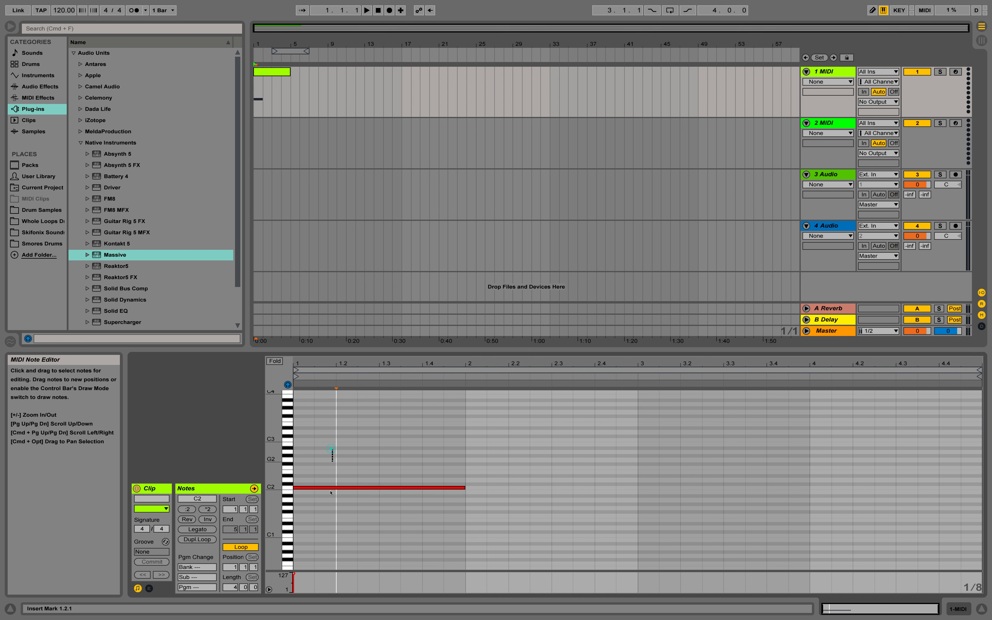
key(Delete)
Load the Massive synth onto track 1 and close its plug-in window
drag(115, 255, 334, 87)
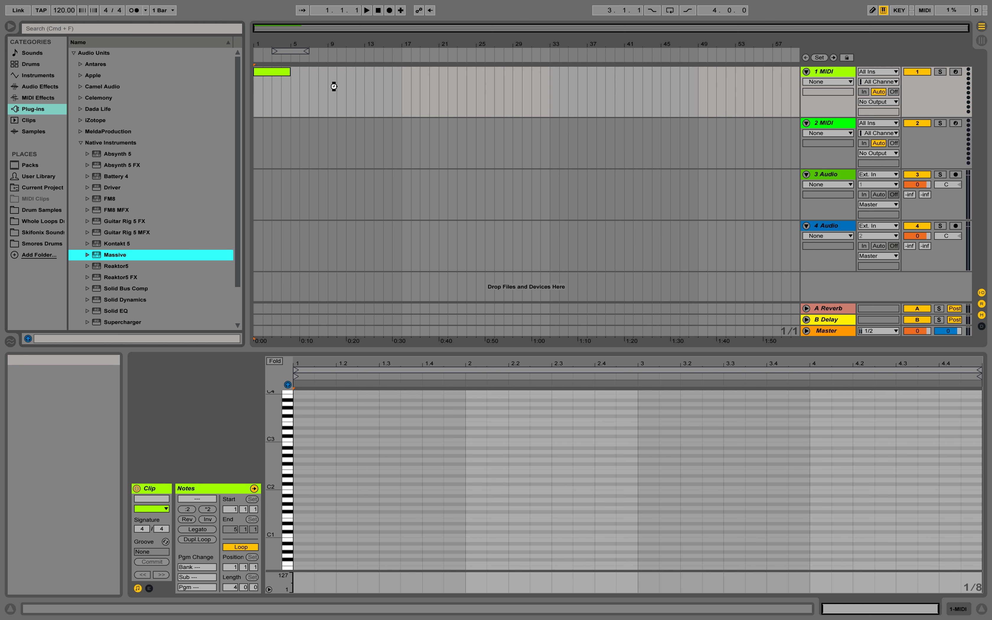
drag(334, 87, 335, 87)
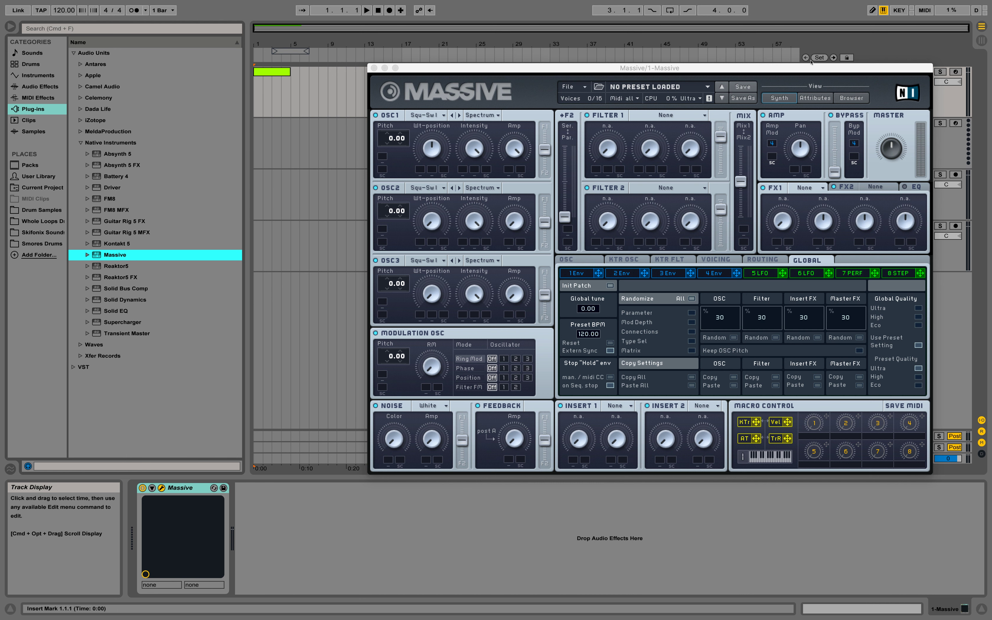
click(374, 68)
double_click(272, 95)
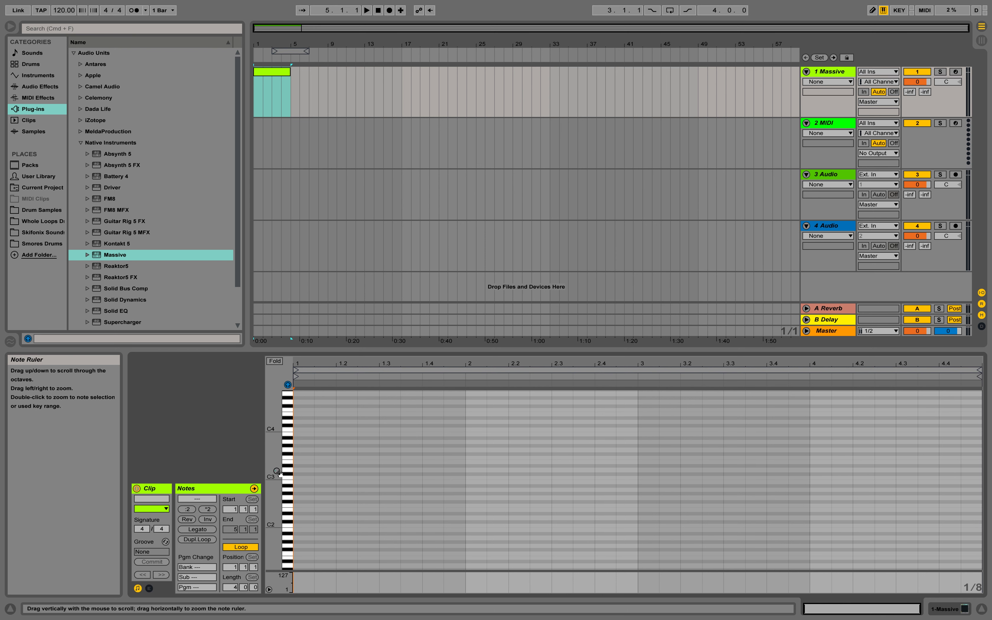
Draw a C3–D#3–G3 chord lasting the whole of bar 1
drag(279, 473, 301, 540)
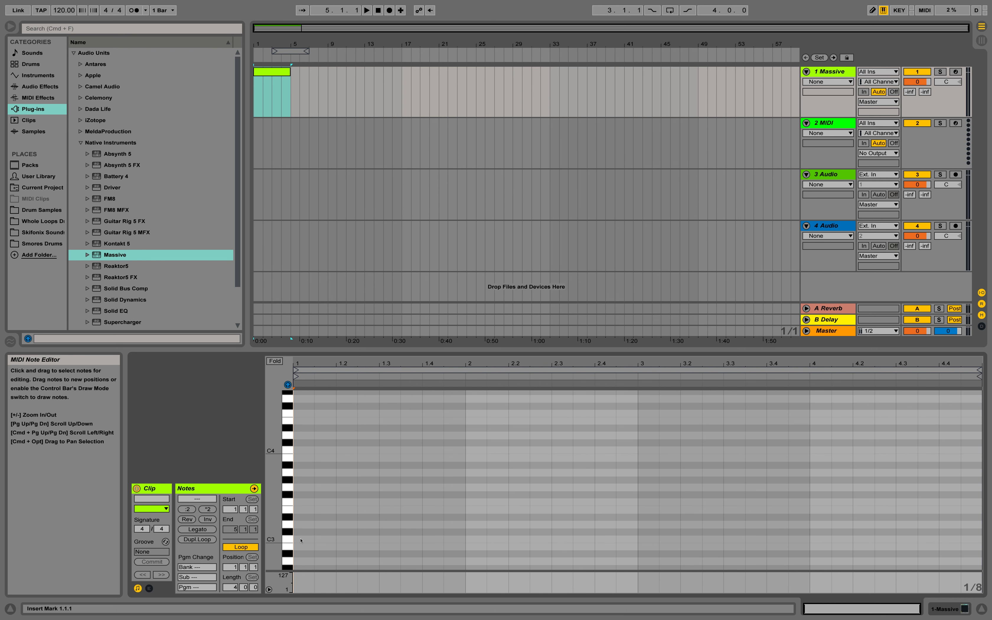
double_click(301, 539)
double_click(301, 517)
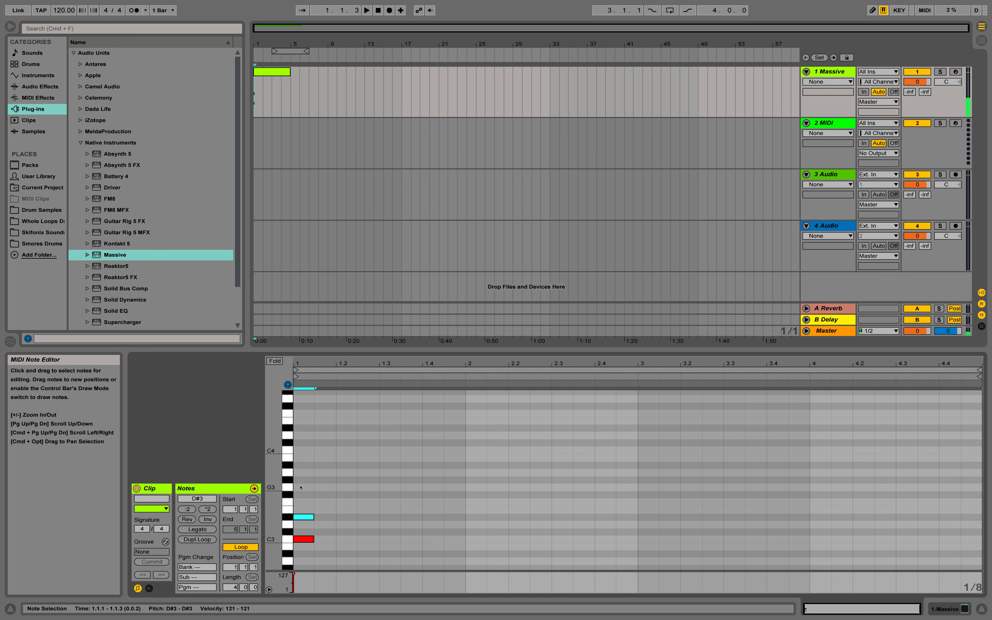
double_click(301, 487)
drag(306, 437, 467, 532)
On a one-bar grid, draw the bar 2 chord C3–D#3–G#3, checking the lesson table
right_click(514, 499)
click(632, 440)
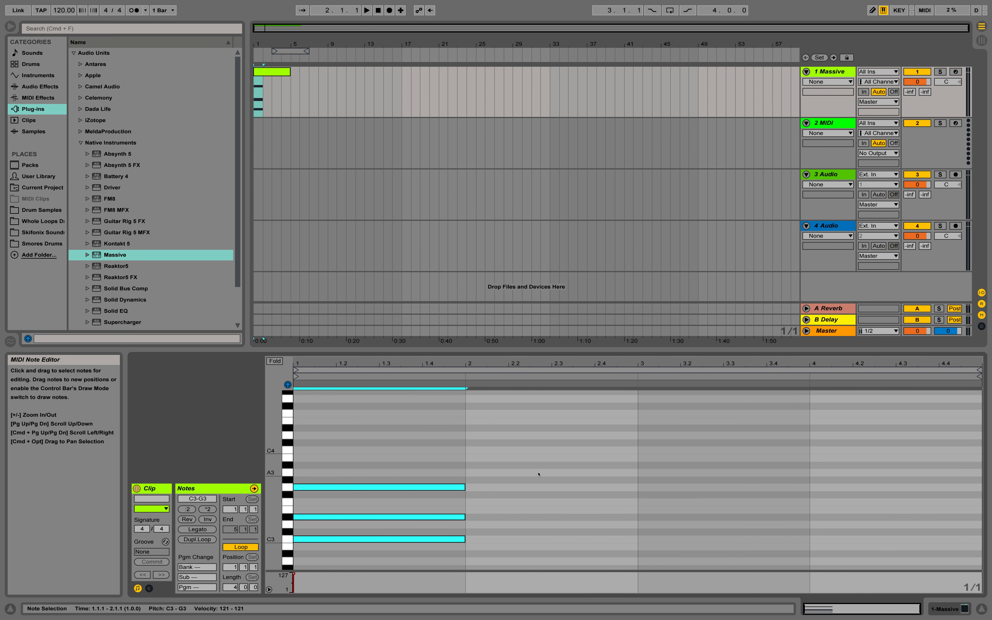
key(ctrl+Right)
key(ctrl+Left)
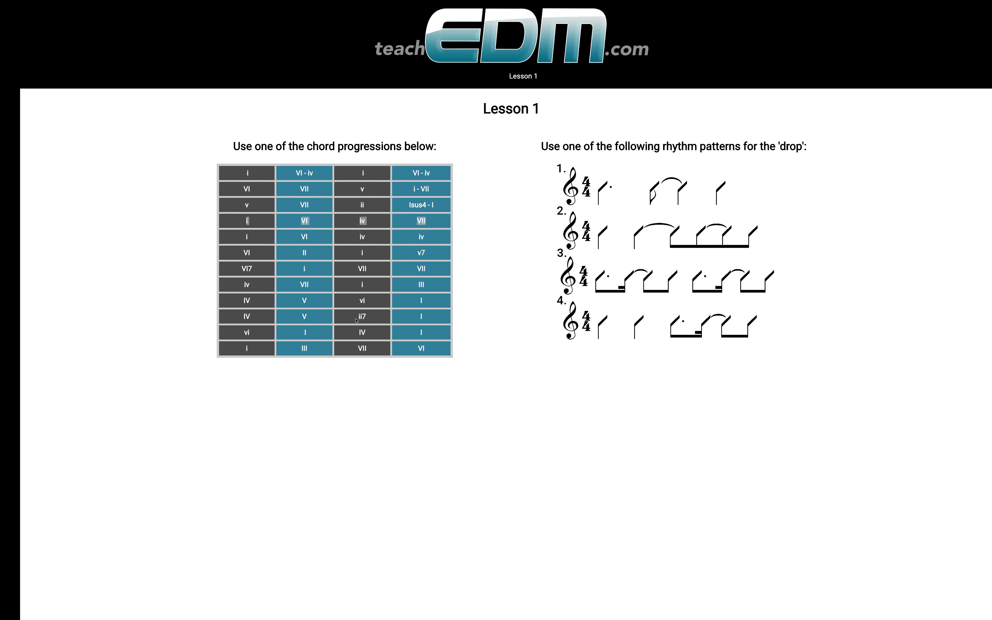
double_click(477, 540)
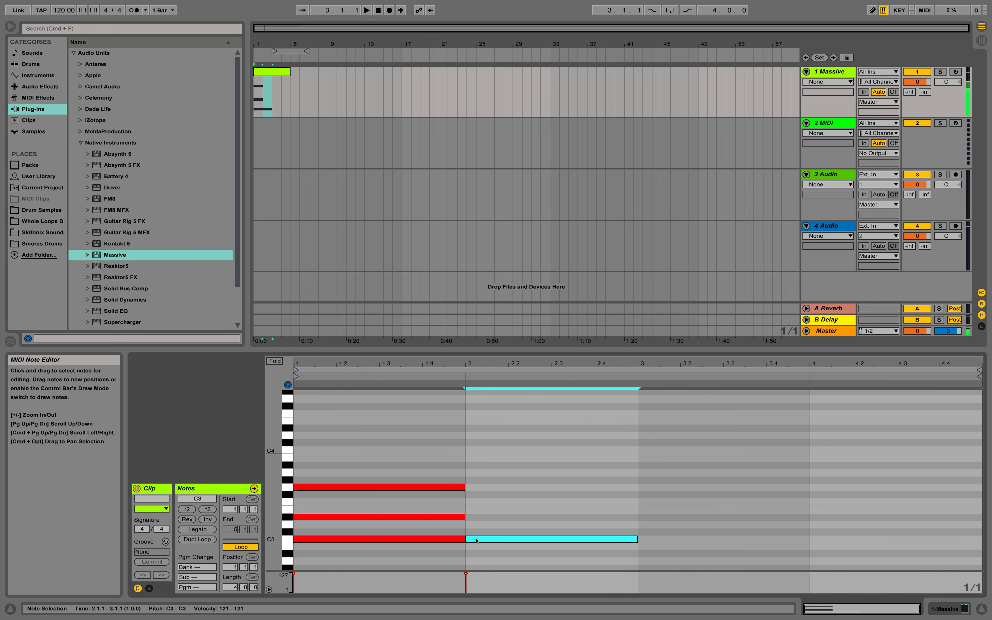
double_click(480, 480)
double_click(477, 519)
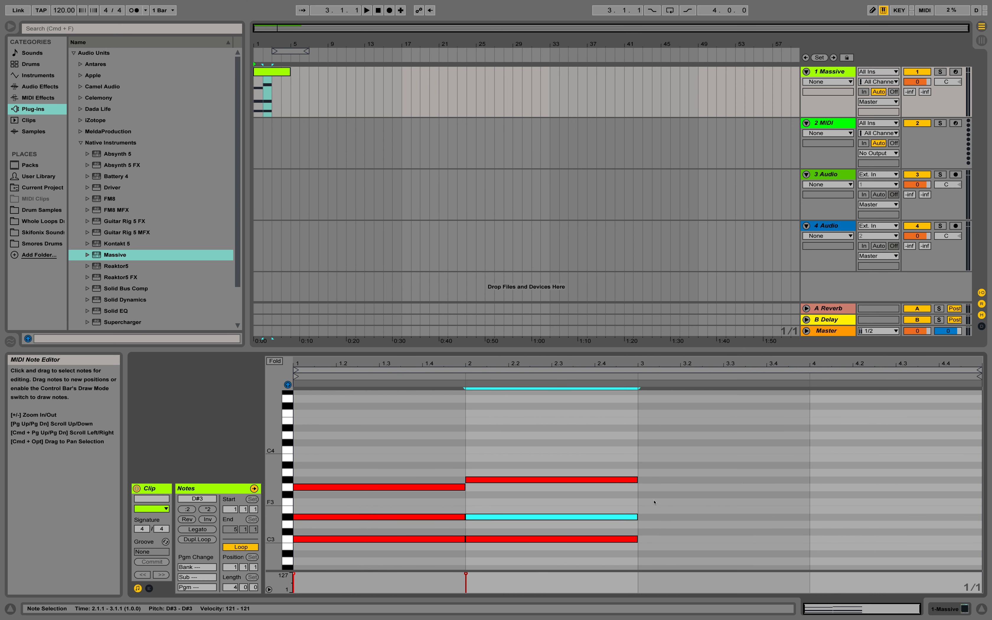
Draw the bar 3 chord with notes F3, G#3 and C3
double_click(654, 502)
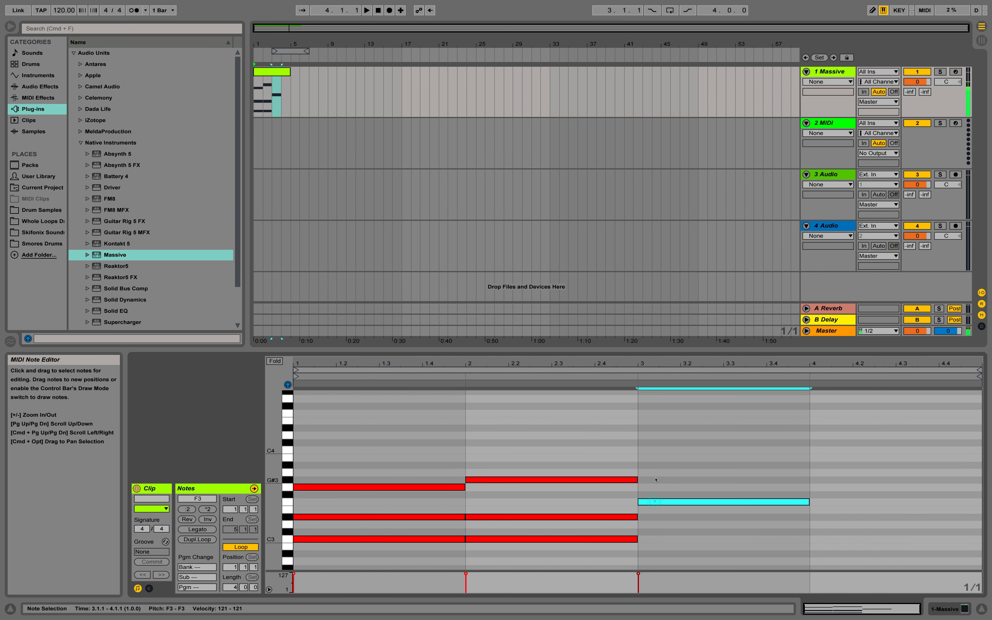
double_click(654, 480)
double_click(652, 539)
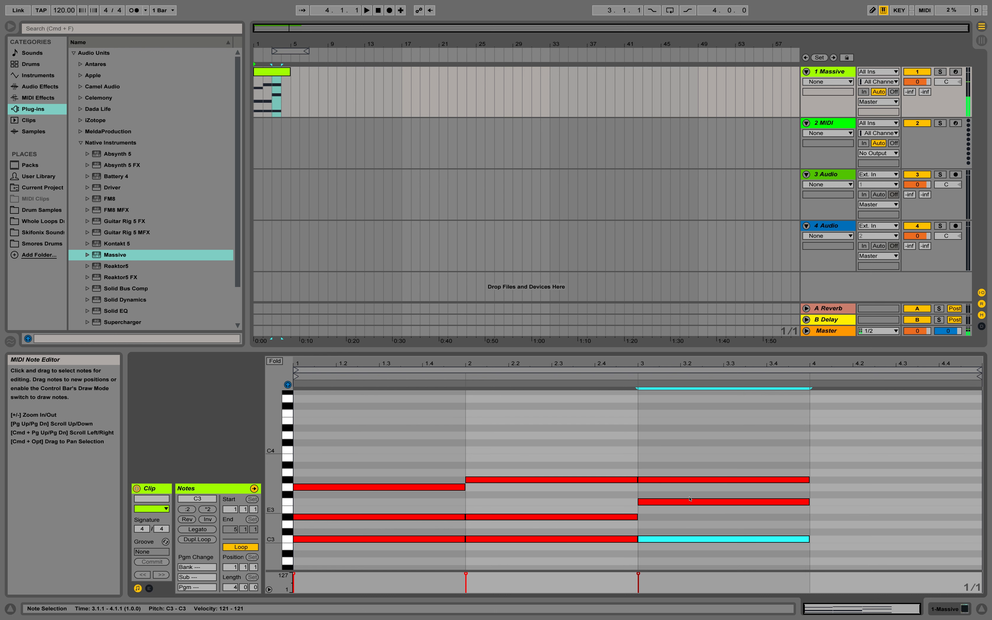
After rechecking the lesson table, draw the bar 4 chord D3–F3–A#3
drag(272, 489, 278, 490)
scroll(277, 490, down, 4)
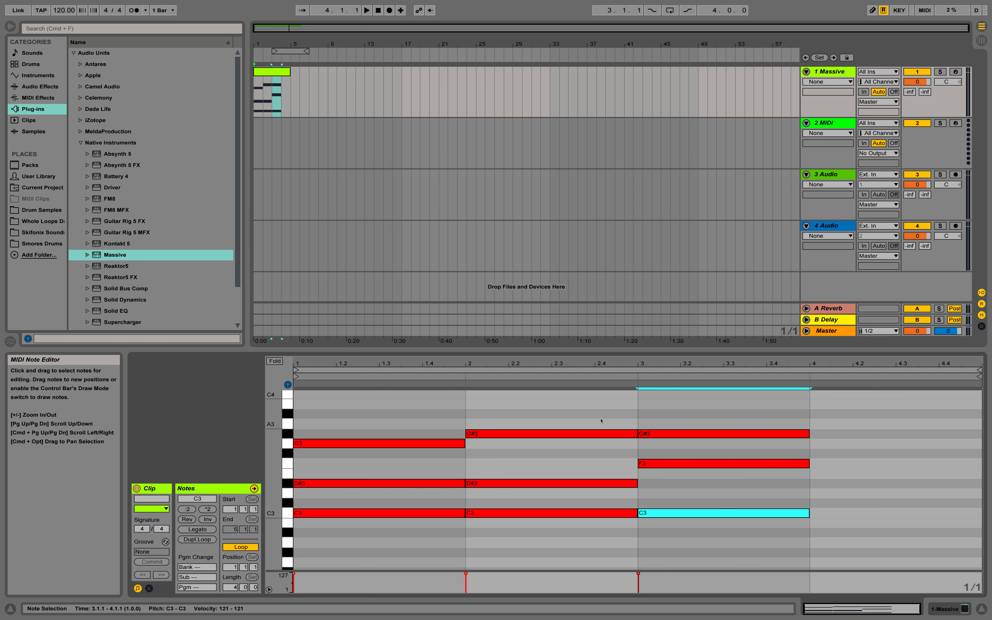
key(ctrl+Right)
key(ctrl+Left)
double_click(826, 463)
double_click(826, 493)
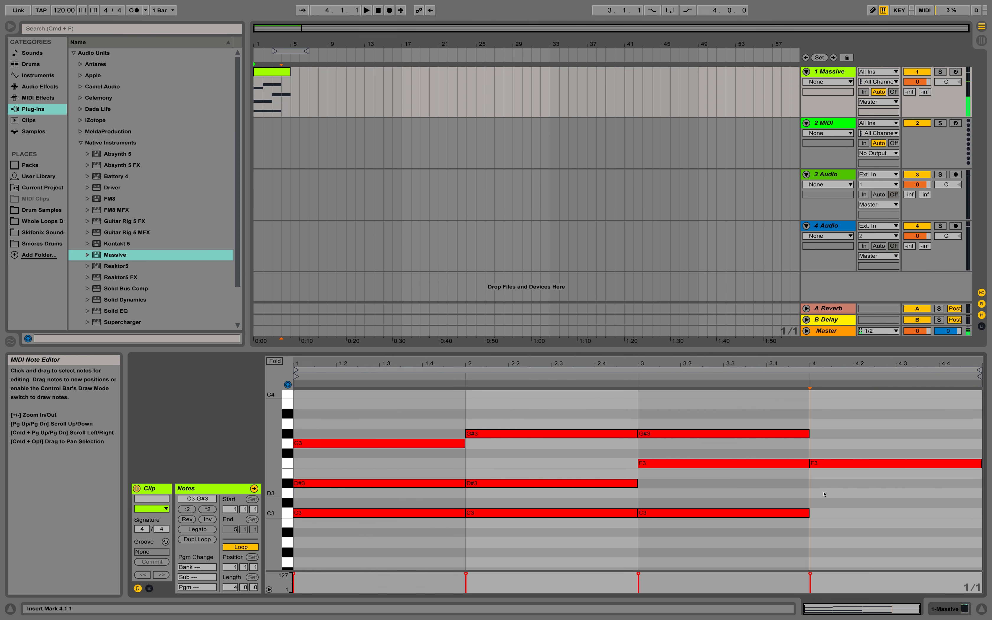
double_click(823, 415)
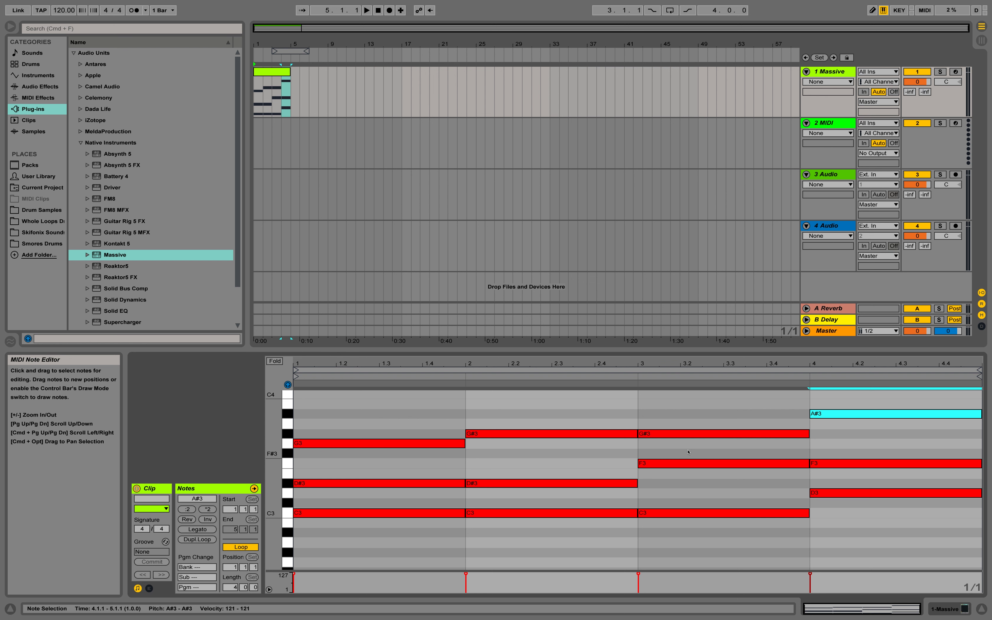
Preview the chords, set the tempo to 128 BPM, and play the clip again
key(space)
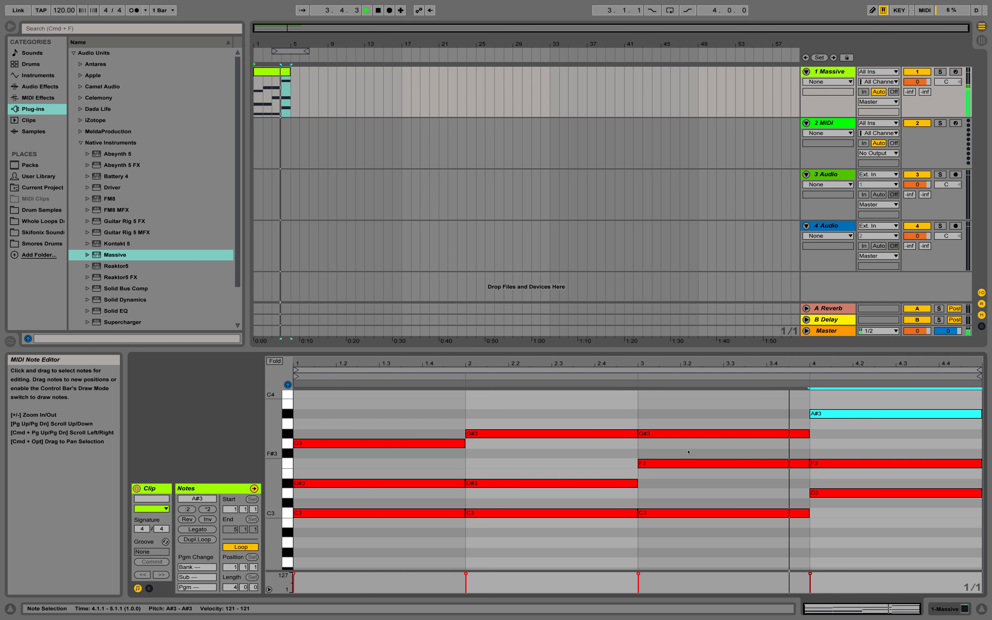
key(space)
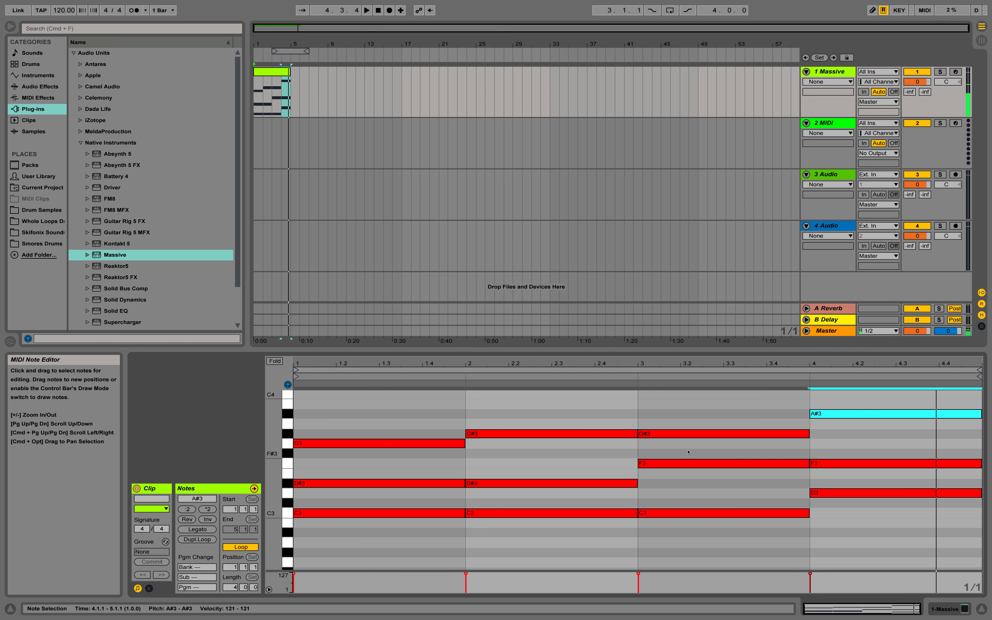
click(62, 10)
text(128)
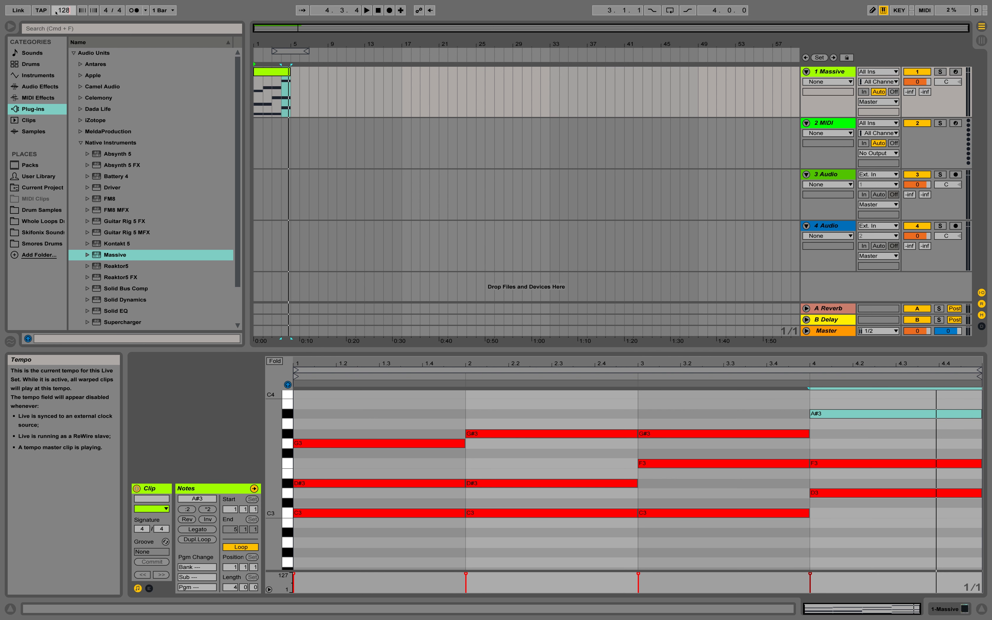
key(Return)
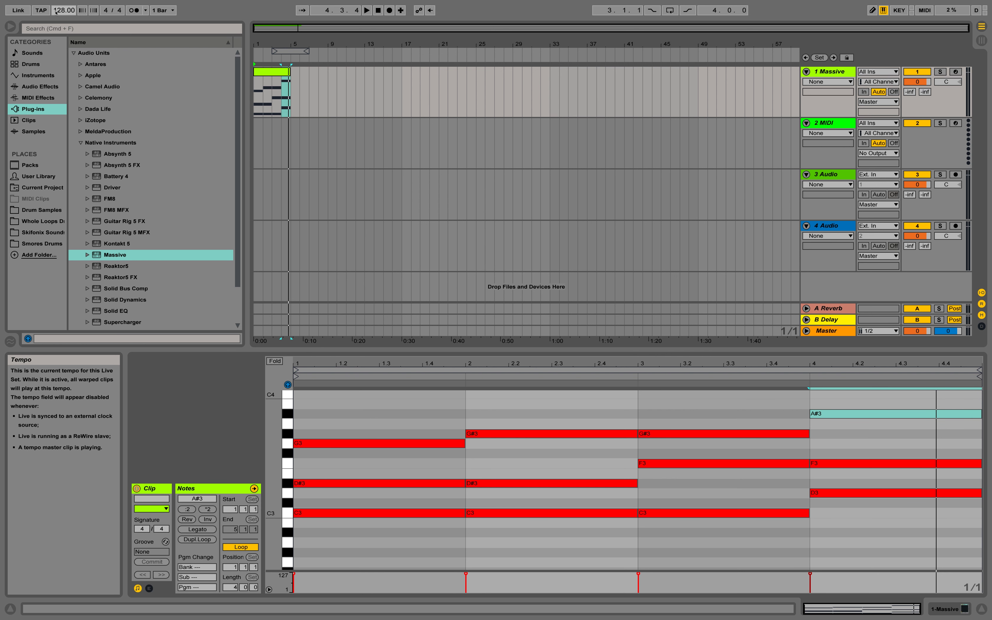
click(367, 11)
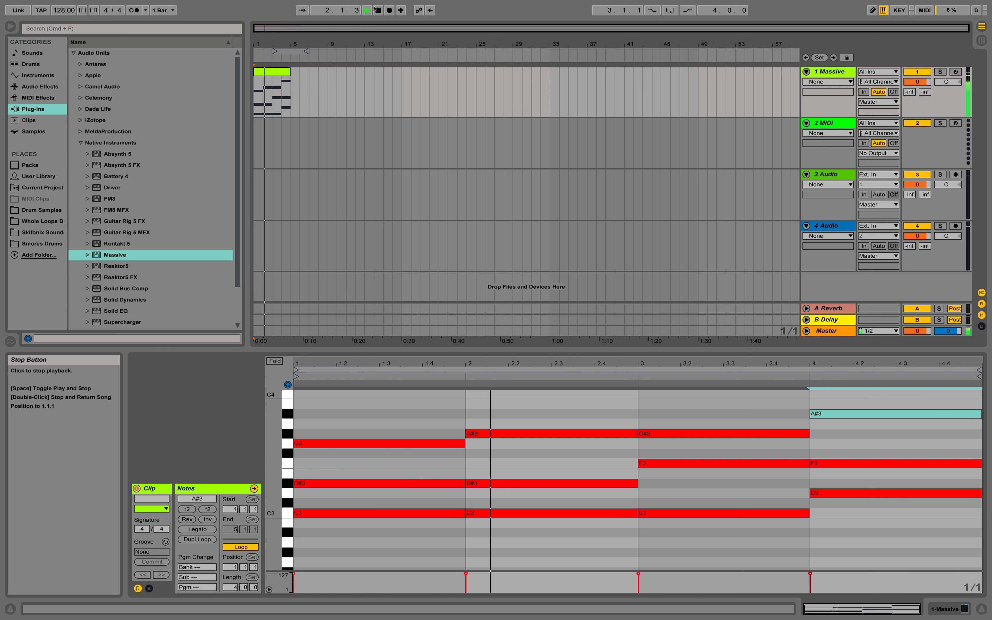
Loop the Massive clip out to bar 17 and add a locator named 'Drop' there
click(377, 9)
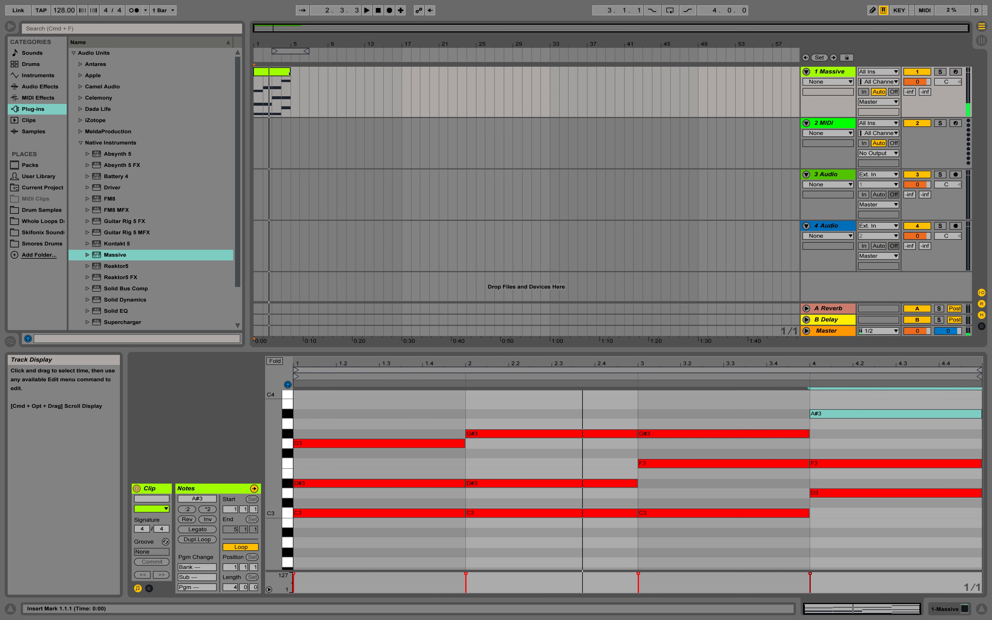
drag(287, 73, 404, 76)
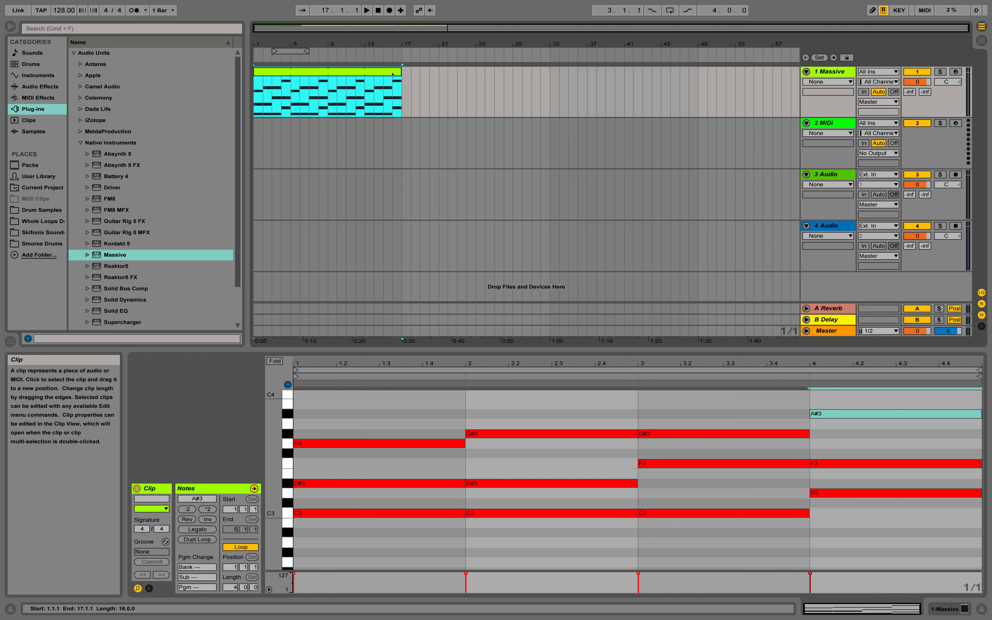
right_click(402, 52)
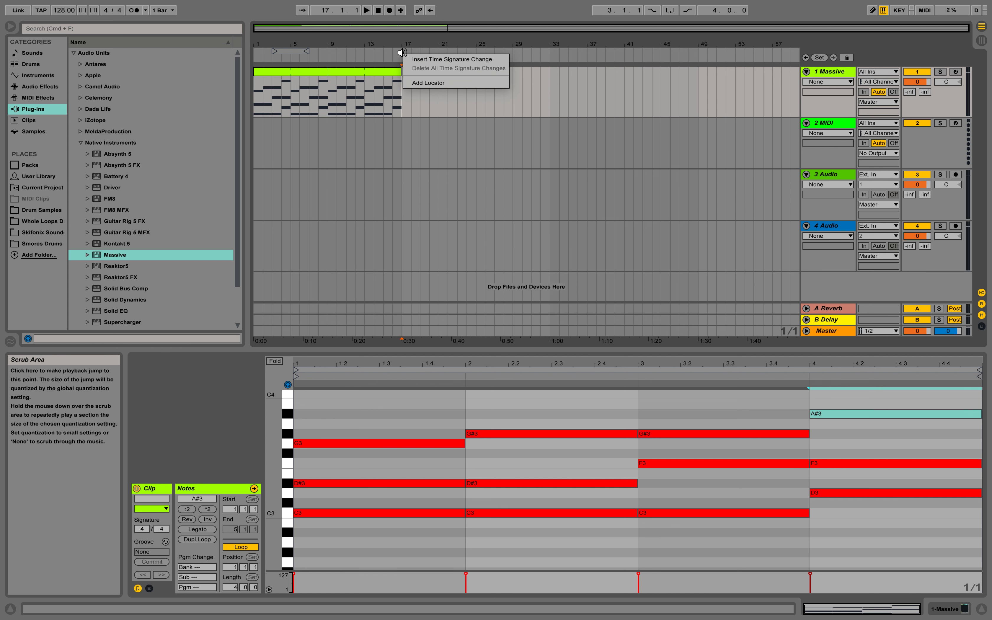
click(417, 80)
text(zF)
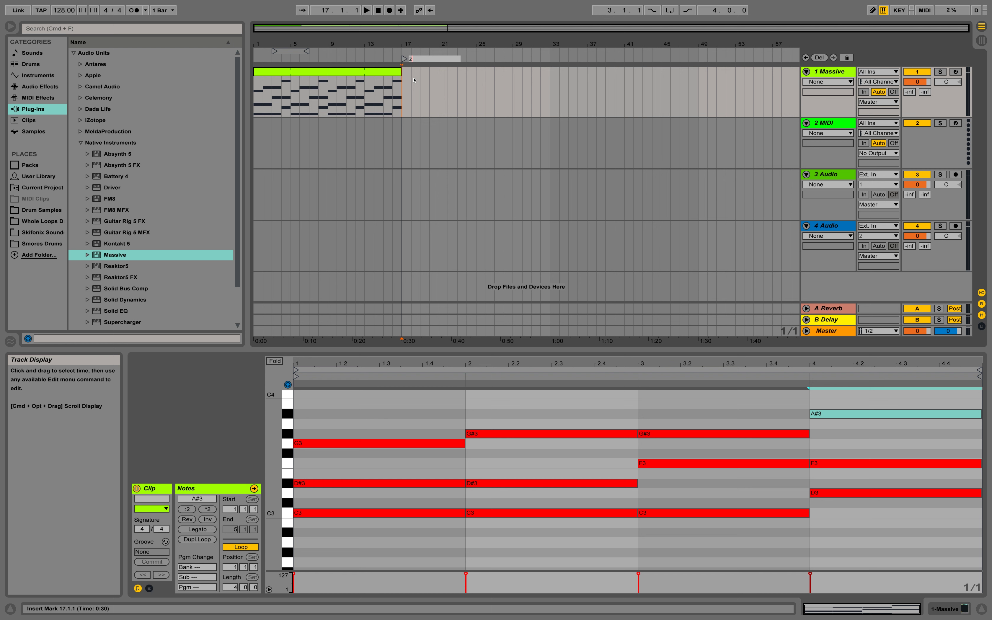
key(BackSpace)
key(BackSpace)
text(Drop)
click(414, 80)
click(392, 71)
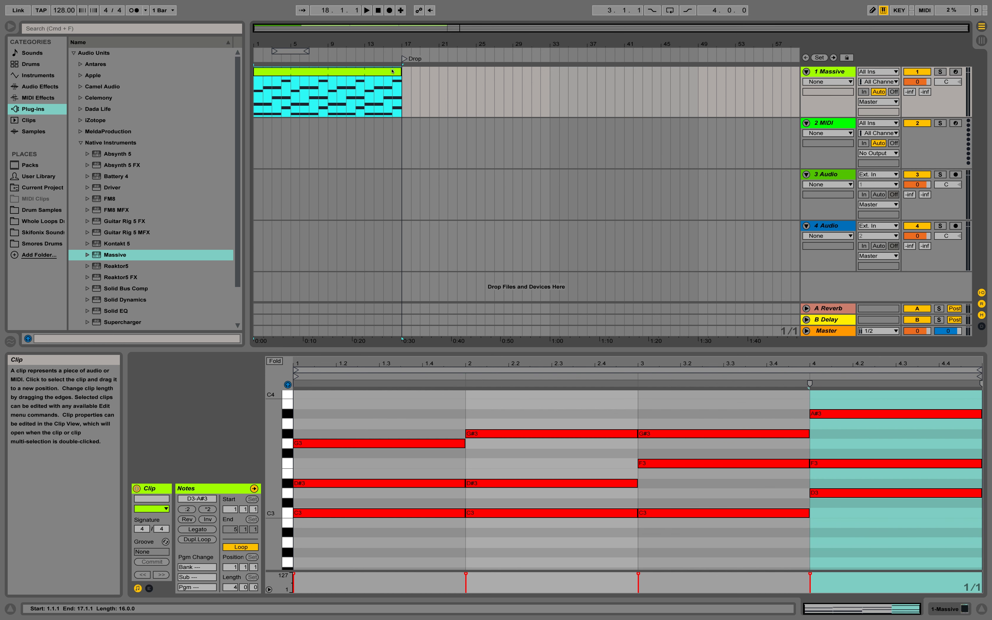
right_click(392, 71)
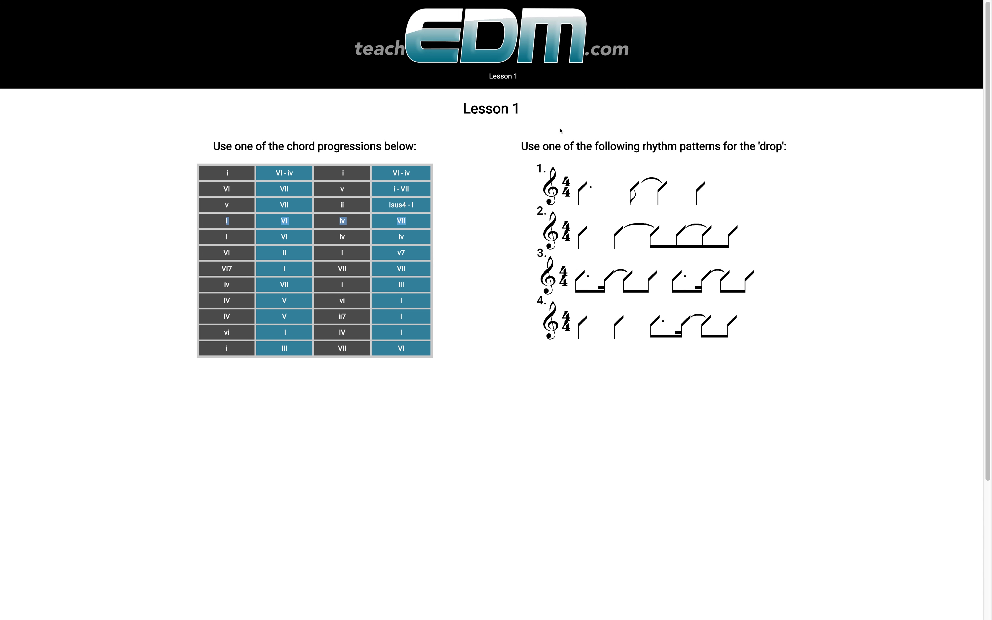
Set the drop clip's note grid to 1/8 and select the bar-1 chord notes
key(ctrl+Left)
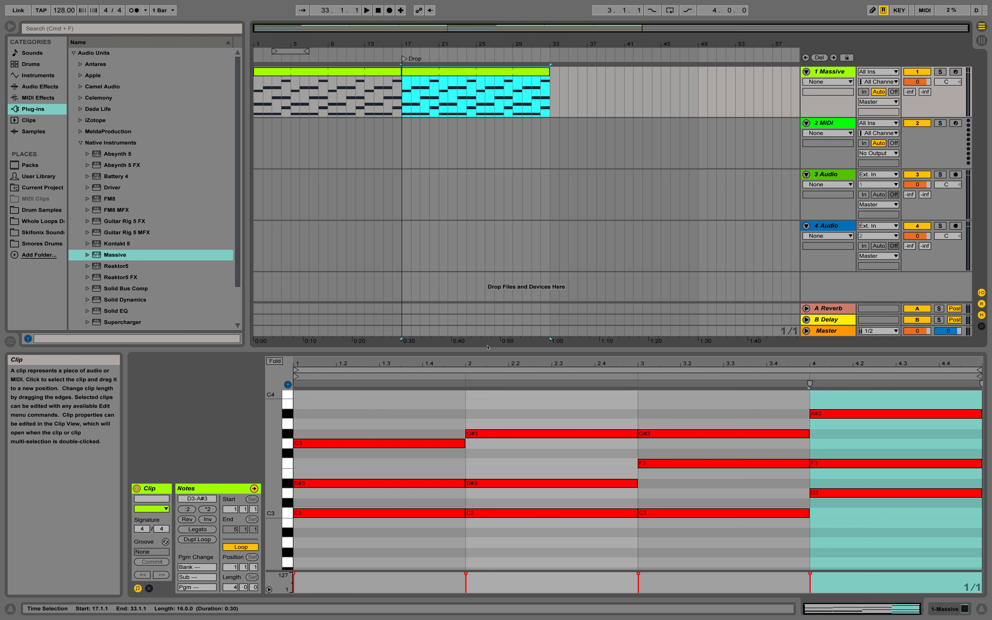
click(496, 402)
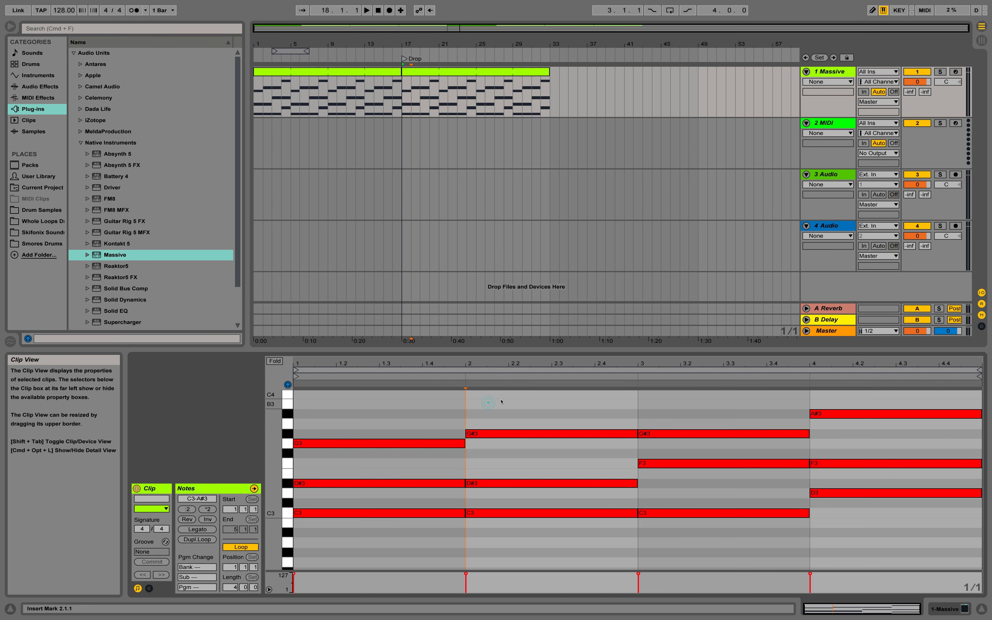
right_click(504, 401)
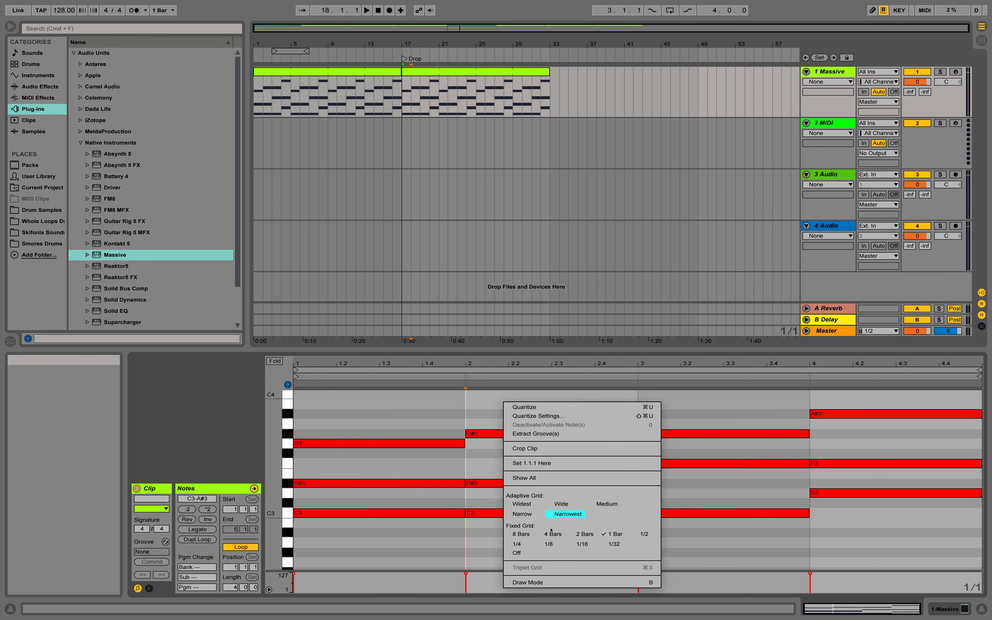
click(549, 544)
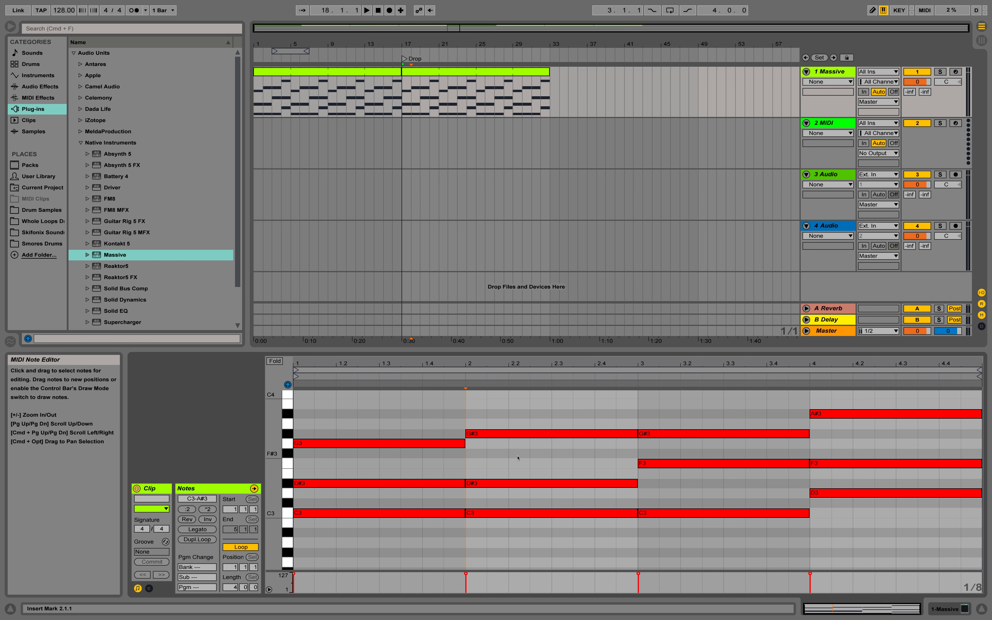
click(429, 395)
drag(430, 395, 439, 518)
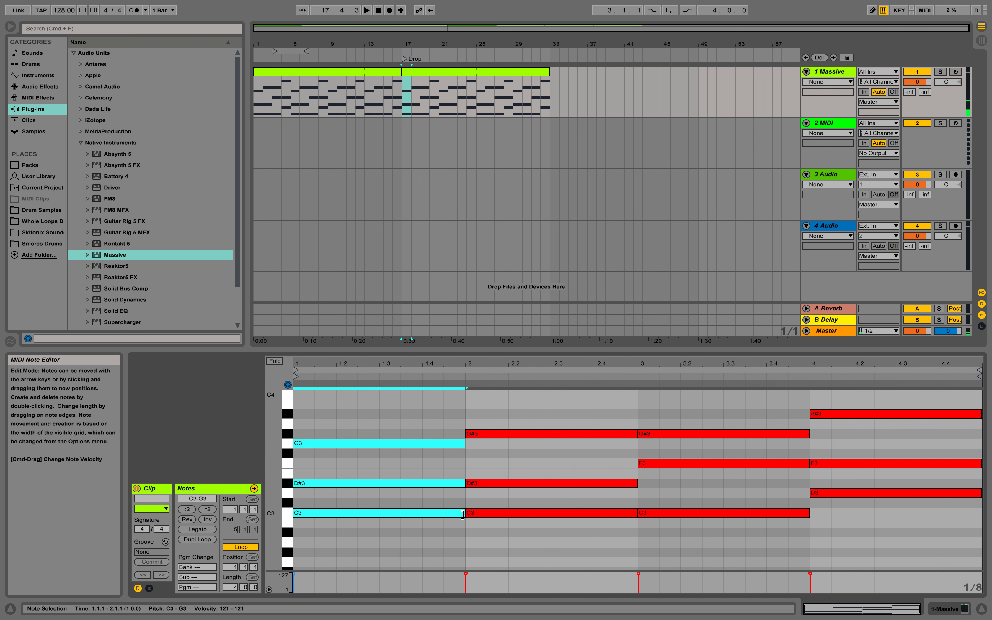
Shorten the bar-1 chord to an eighth note and stretch its copy to 1.3.3
drag(464, 515, 330, 516)
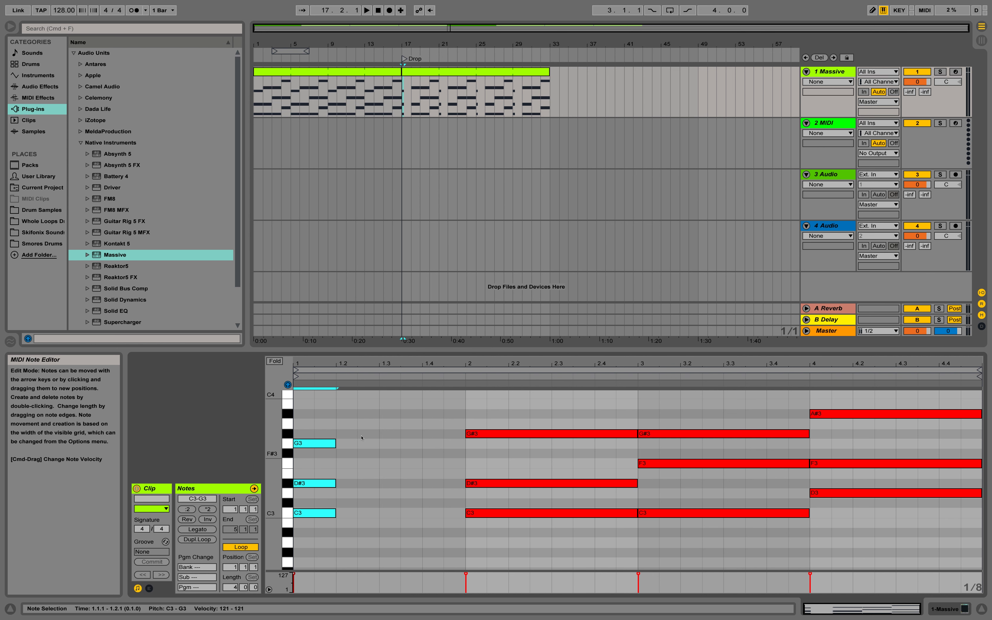
drag(362, 438, 358, 515)
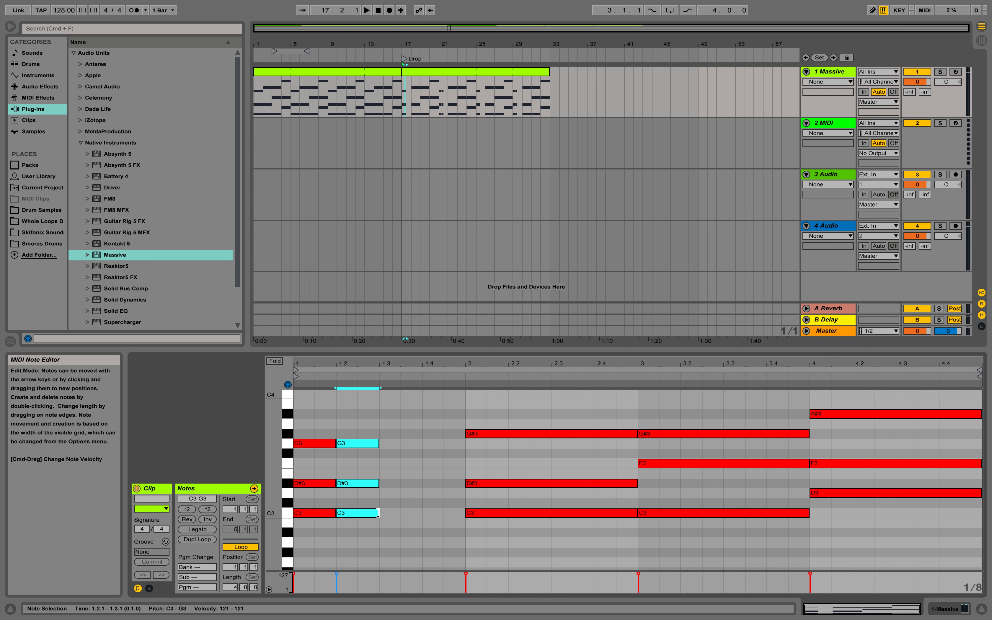
drag(378, 512, 400, 513)
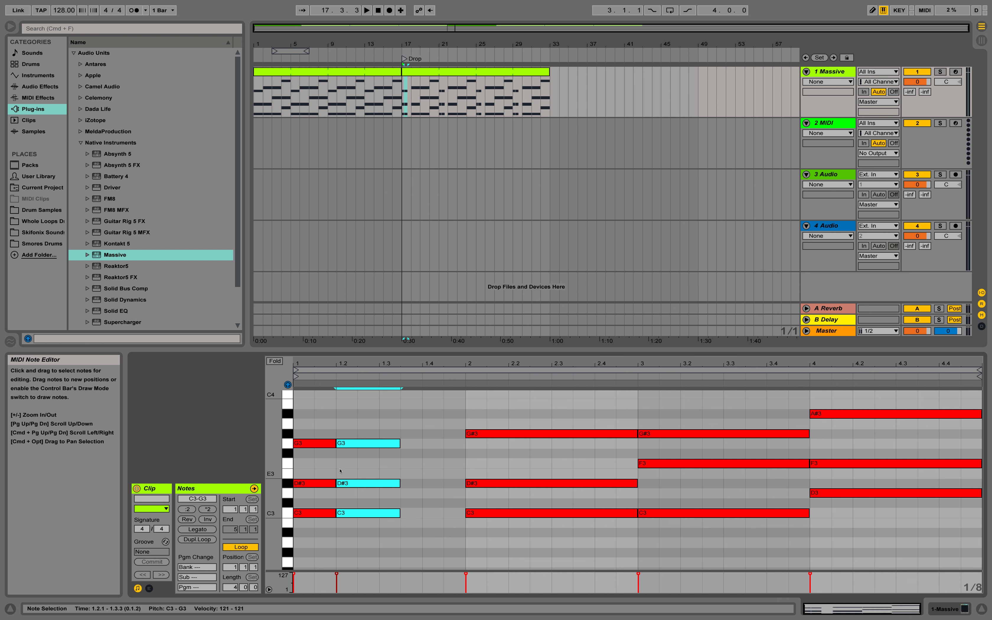
drag(340, 471, 294, 441)
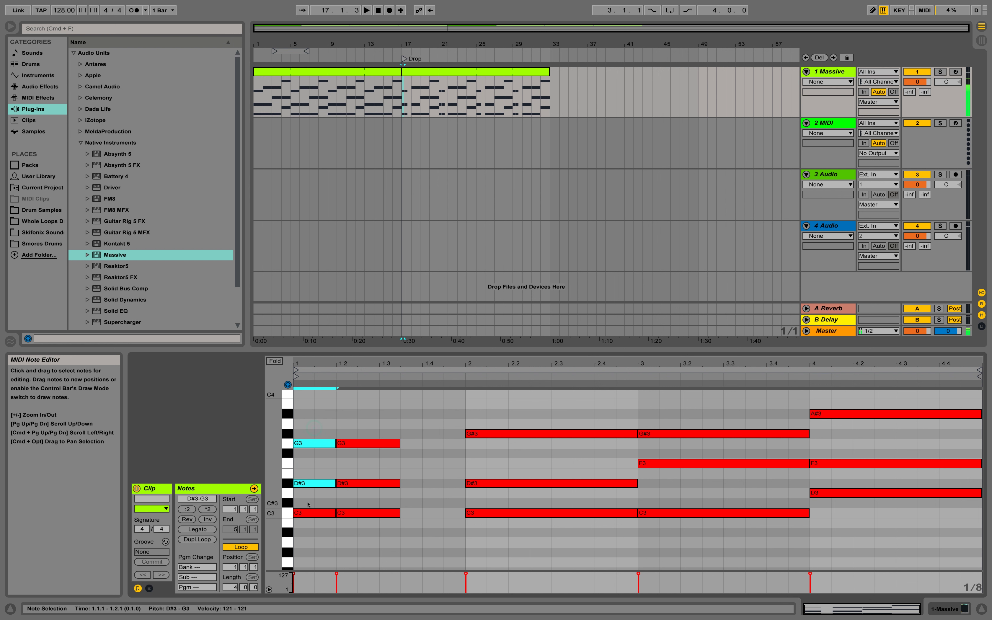
Add C3–D#3–G3 hits at 1.3.3 and 1.4.3, checking the lesson's drop rhythm
double_click(410, 443)
double_click(410, 483)
double_click(410, 513)
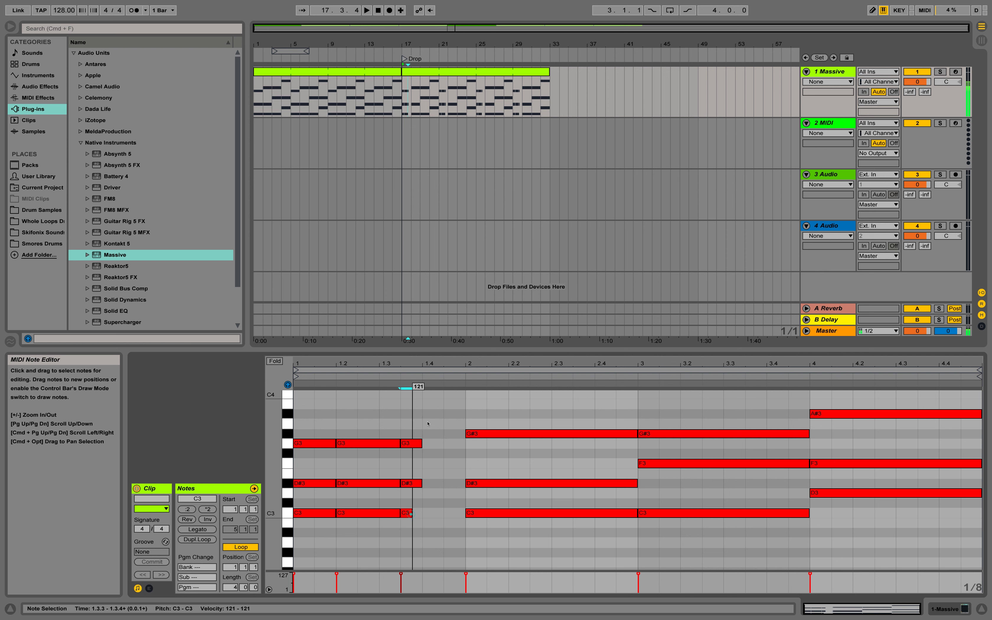
drag(425, 428, 439, 513)
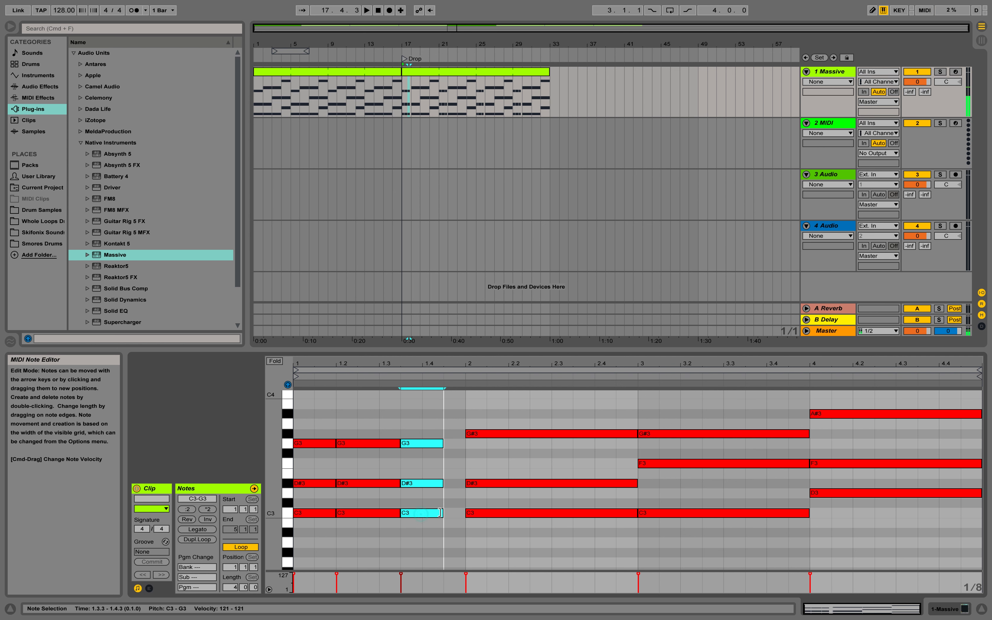
double_click(454, 443)
double_click(454, 483)
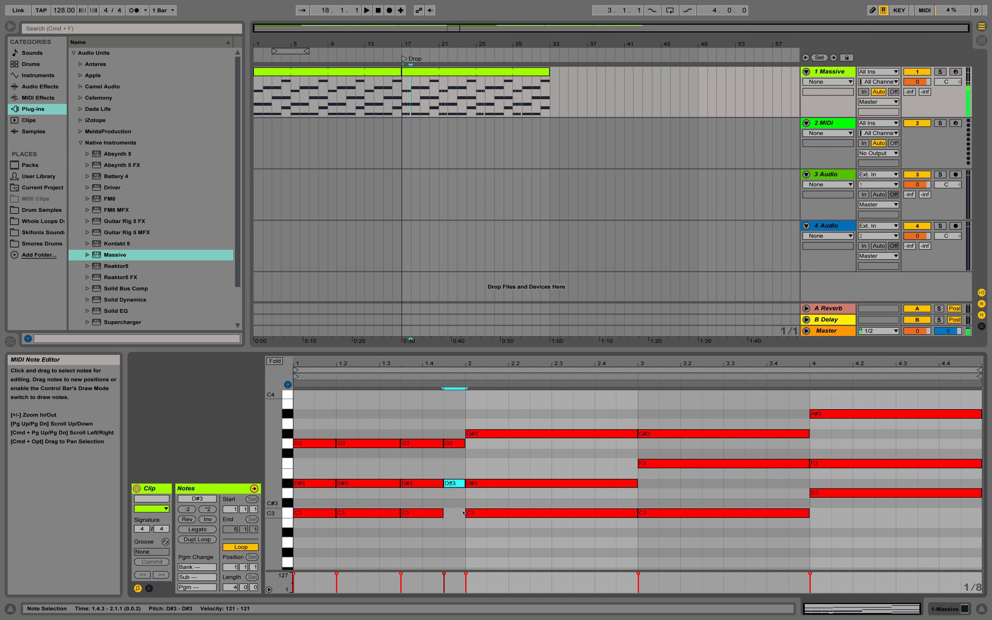
double_click(464, 513)
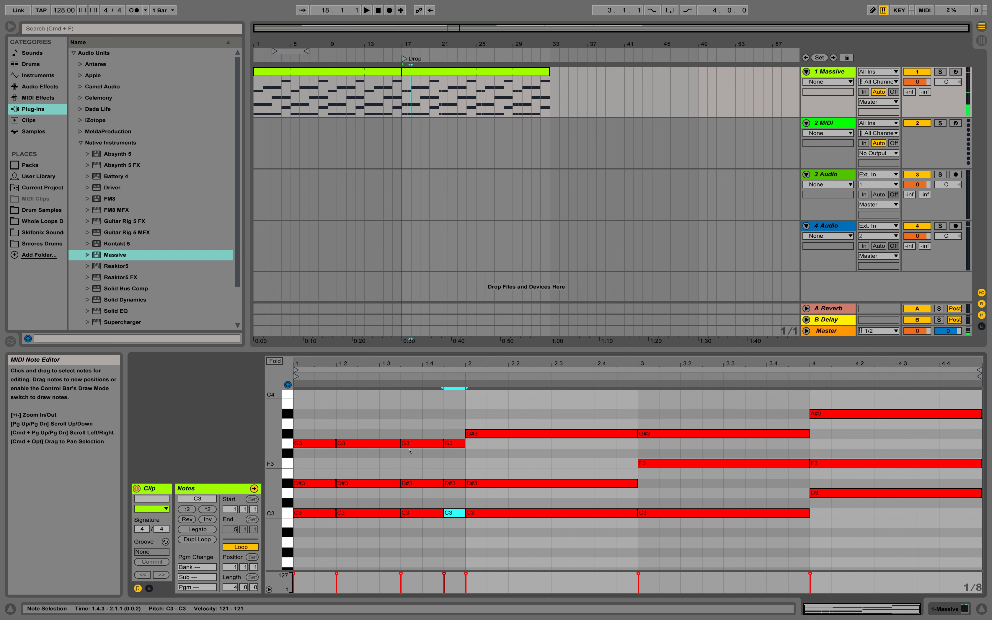
key(super+Tab)
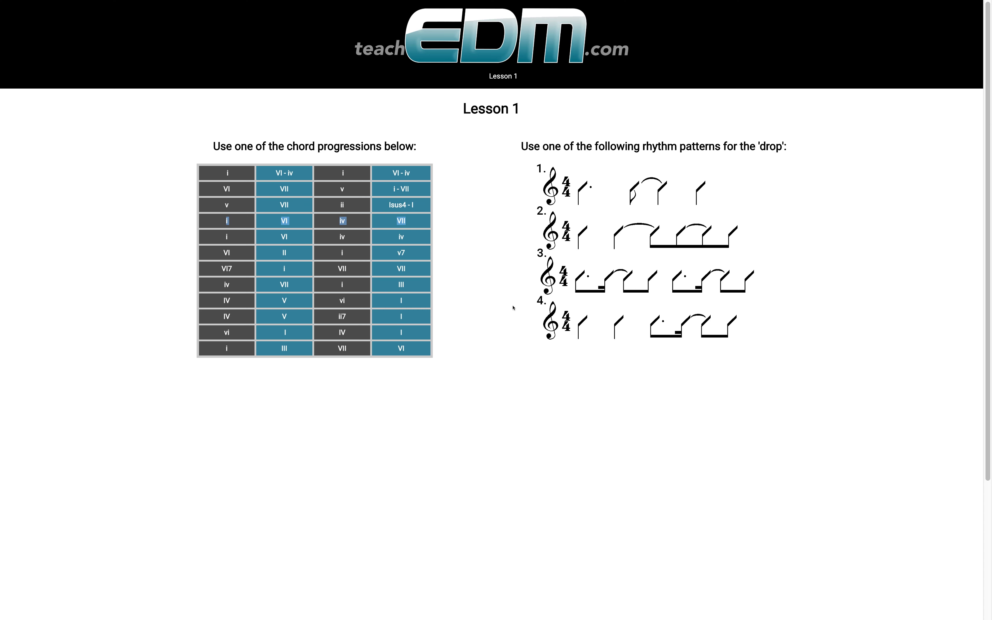
key(super+Tab)
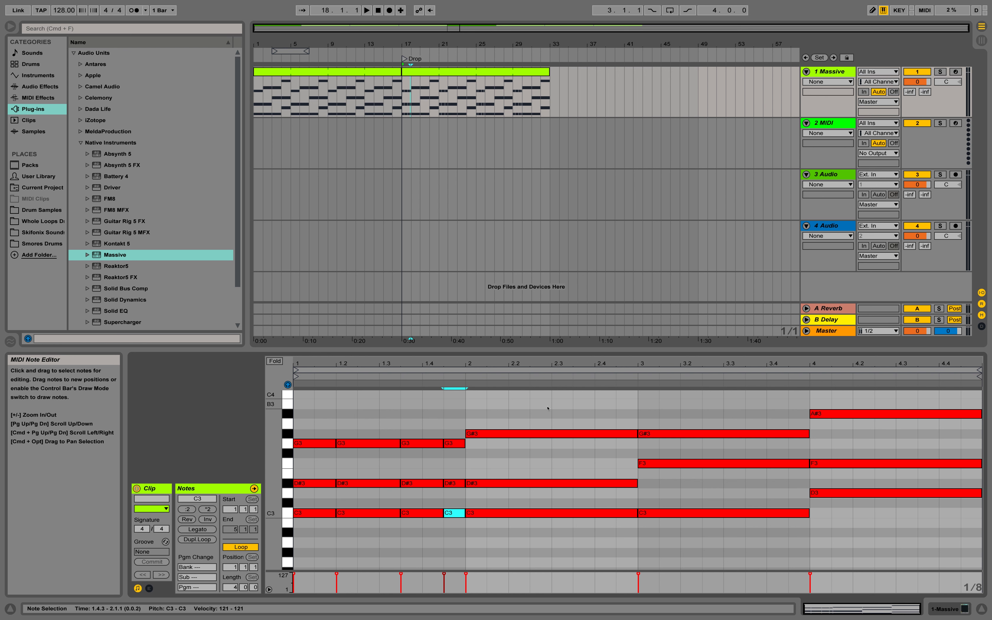
Chop the bar 2 C3–D#3–G#3 chord into short hits, adding one at 2.4.3
drag(548, 408, 550, 528)
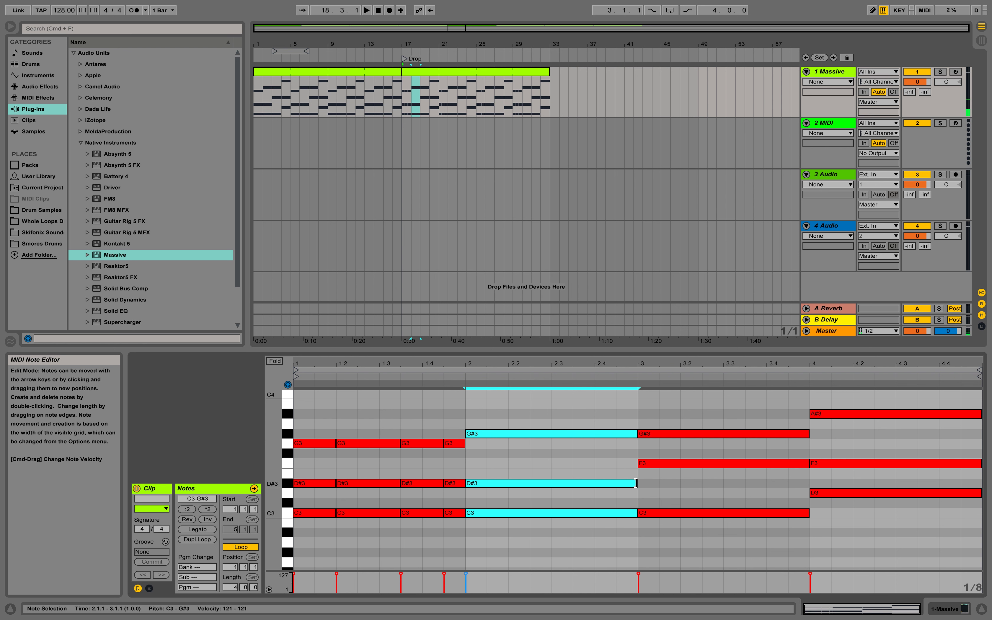
drag(636, 483, 601, 486)
key(super+d)
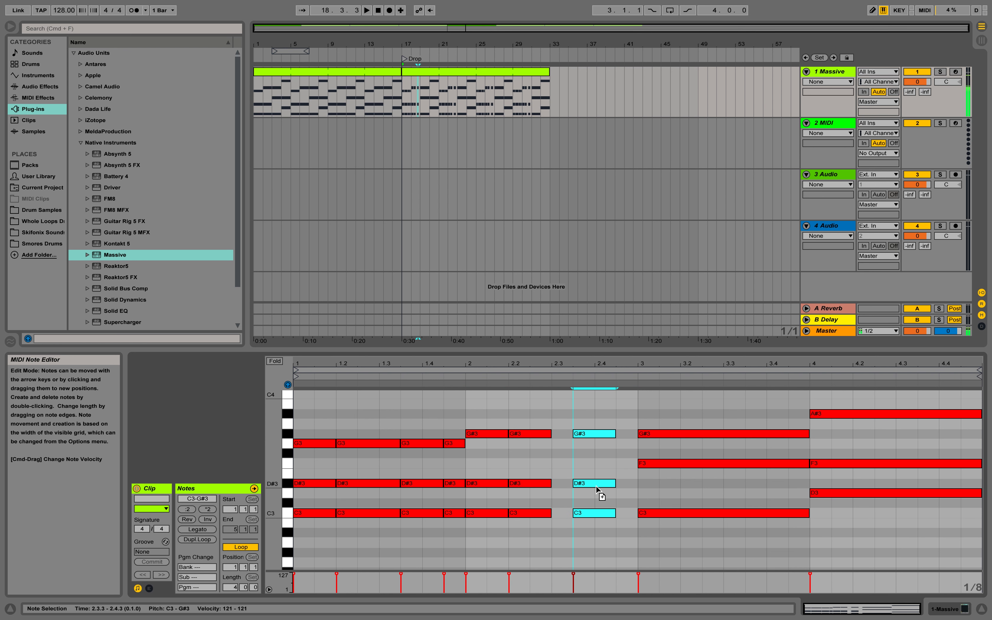
drag(529, 425, 573, 512)
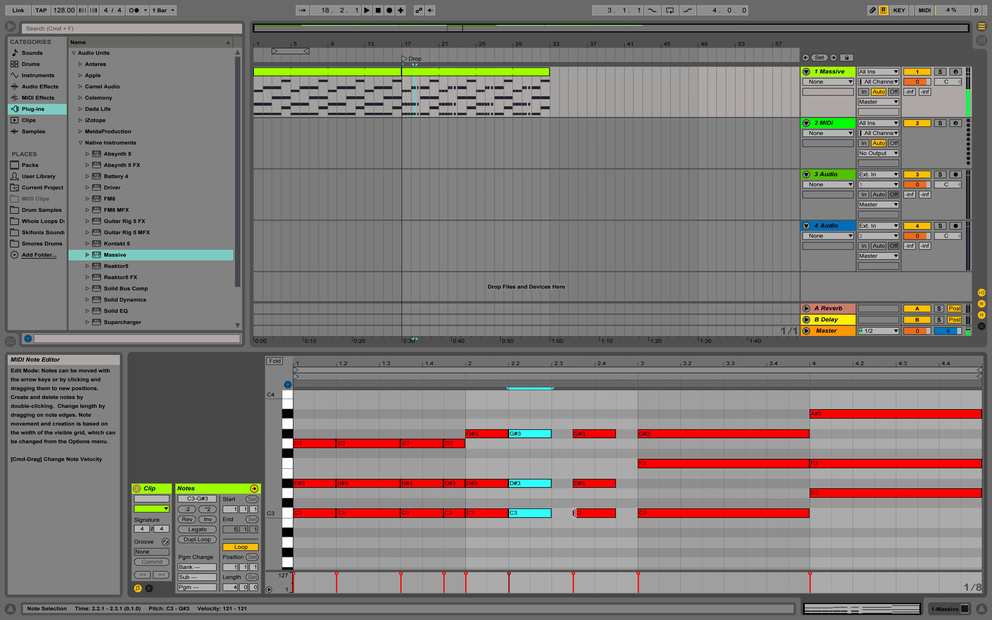
click(623, 506)
double_click(625, 512)
double_click(625, 484)
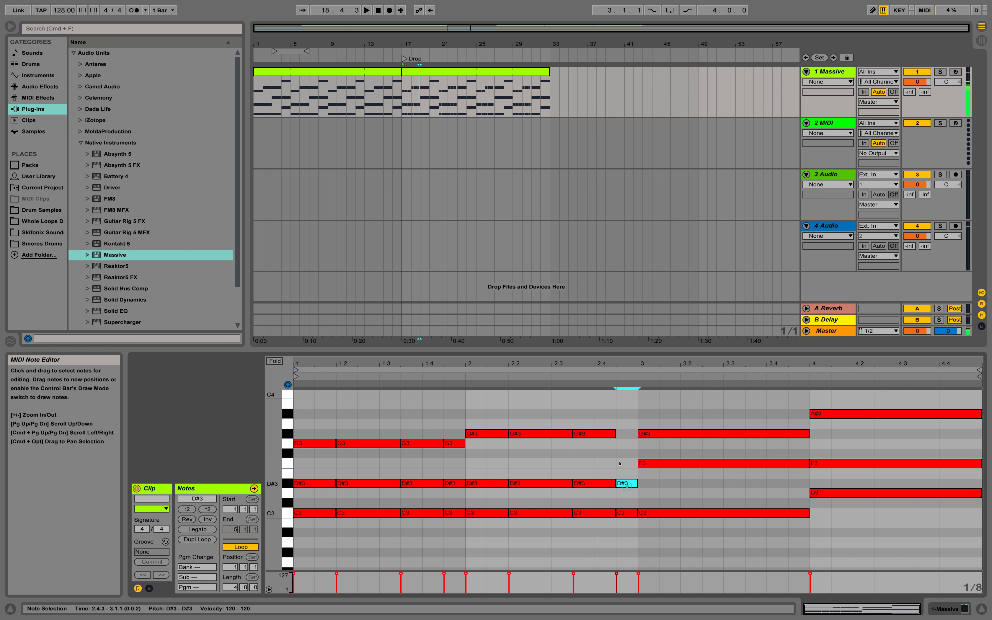
double_click(625, 434)
Shorten and duplicate the bar 3 chord, adding C3–F3–G#3 hits at 3.3.3 and 3.4.3
drag(698, 412, 693, 535)
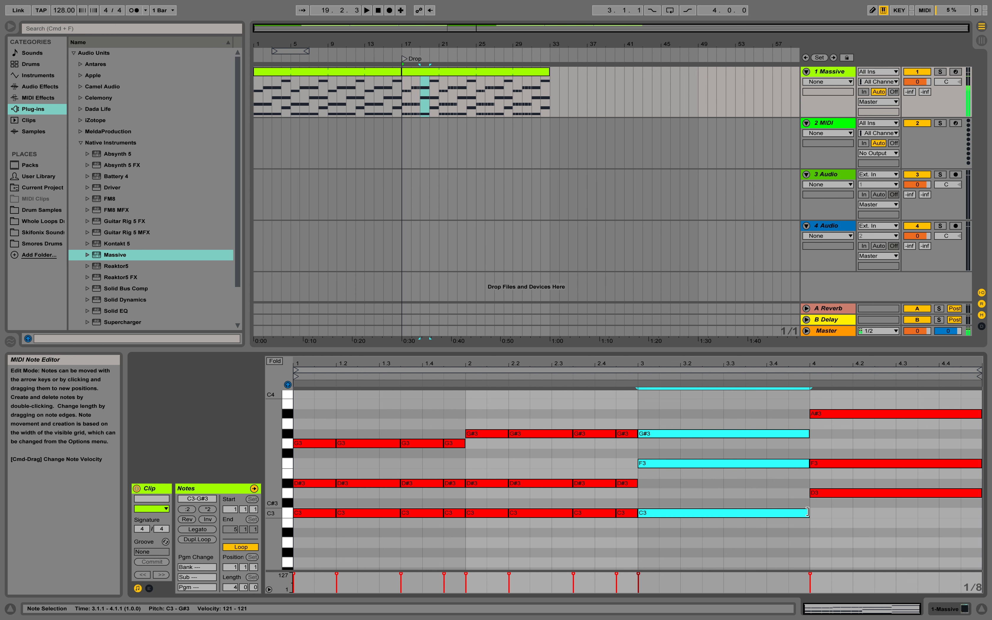
drag(808, 512, 685, 509)
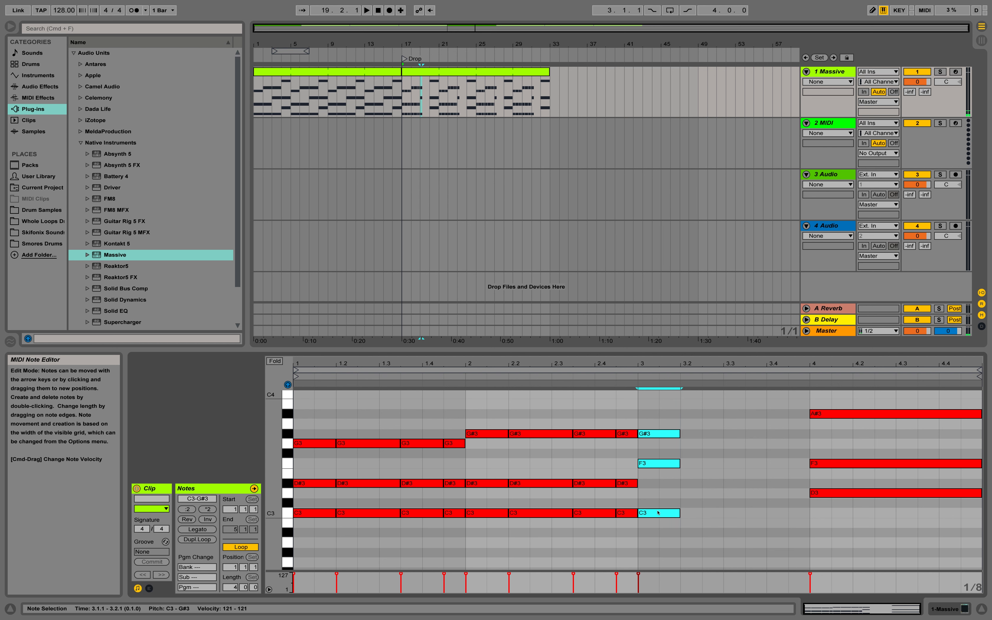
key(super+d)
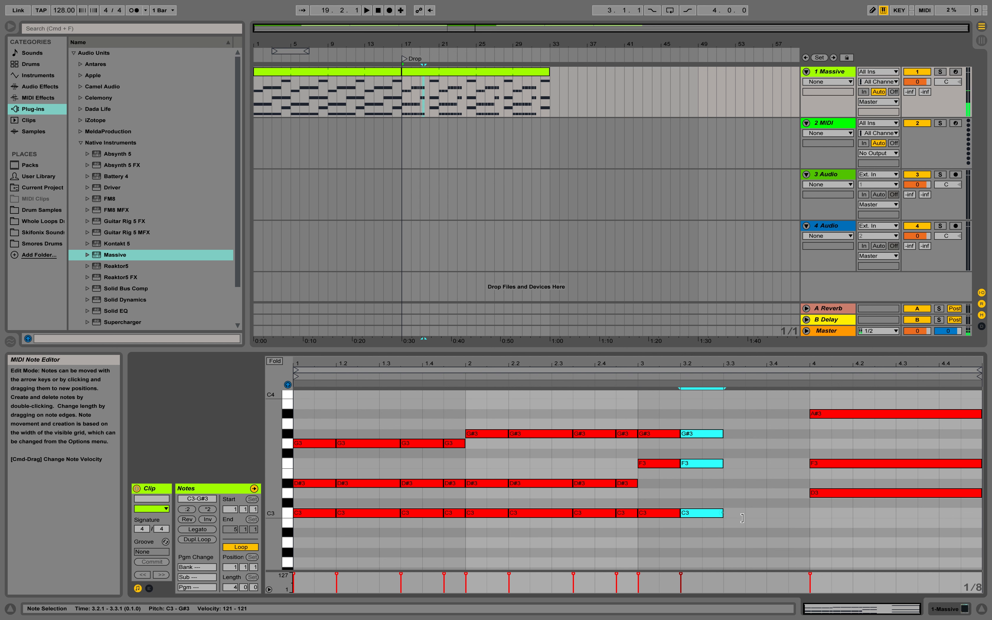
drag(742, 518, 745, 518)
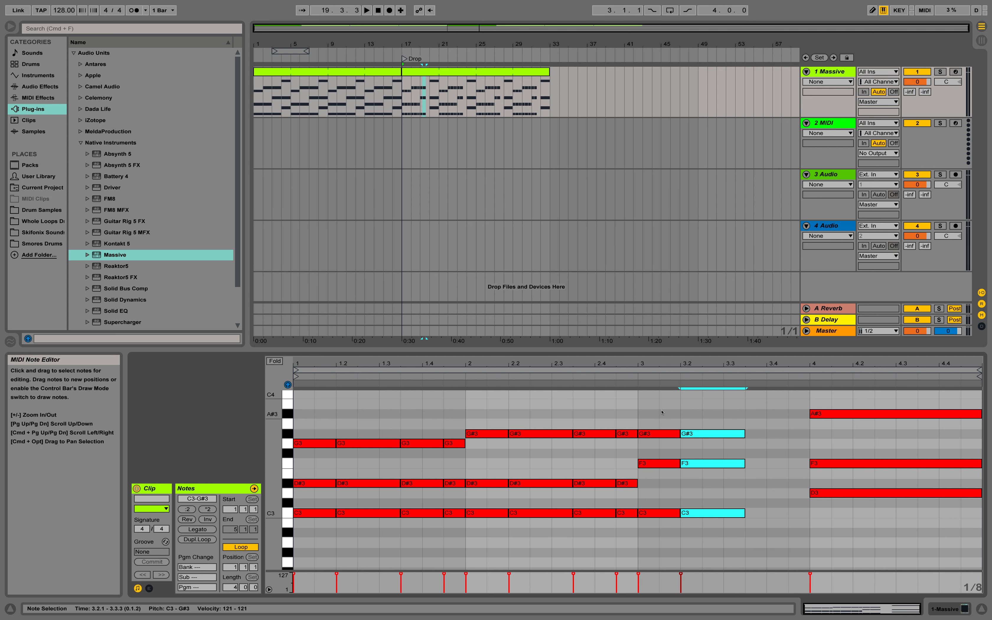
drag(656, 425, 757, 515)
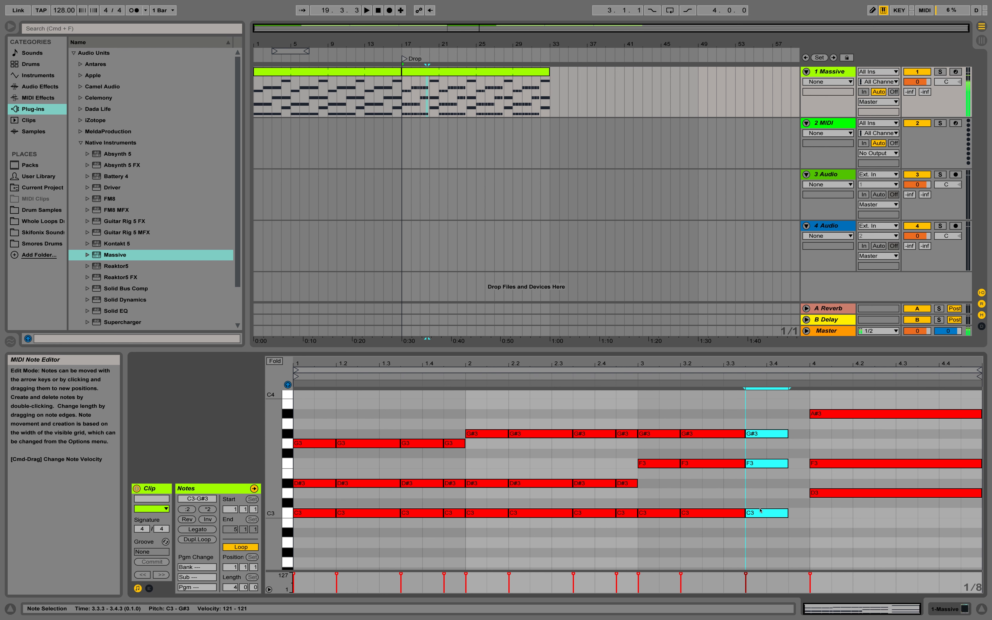
double_click(797, 436)
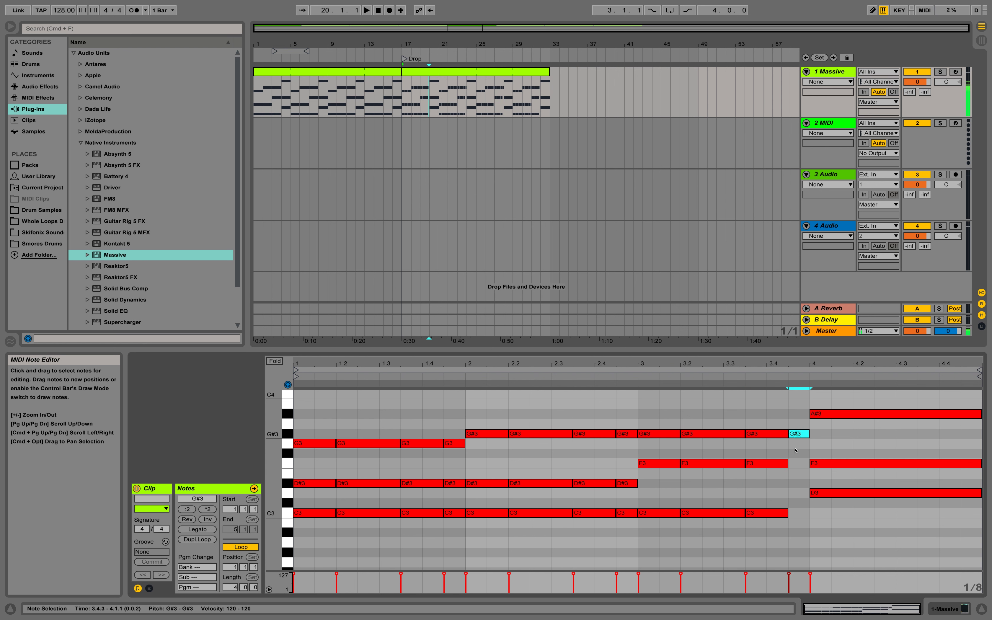
double_click(799, 463)
click(802, 494)
double_click(797, 513)
Shorten the bar 4 chord and add D3–F3–A#3 hits at 4.3.3 and 4.4.3
drag(812, 404, 916, 493)
key(Left)
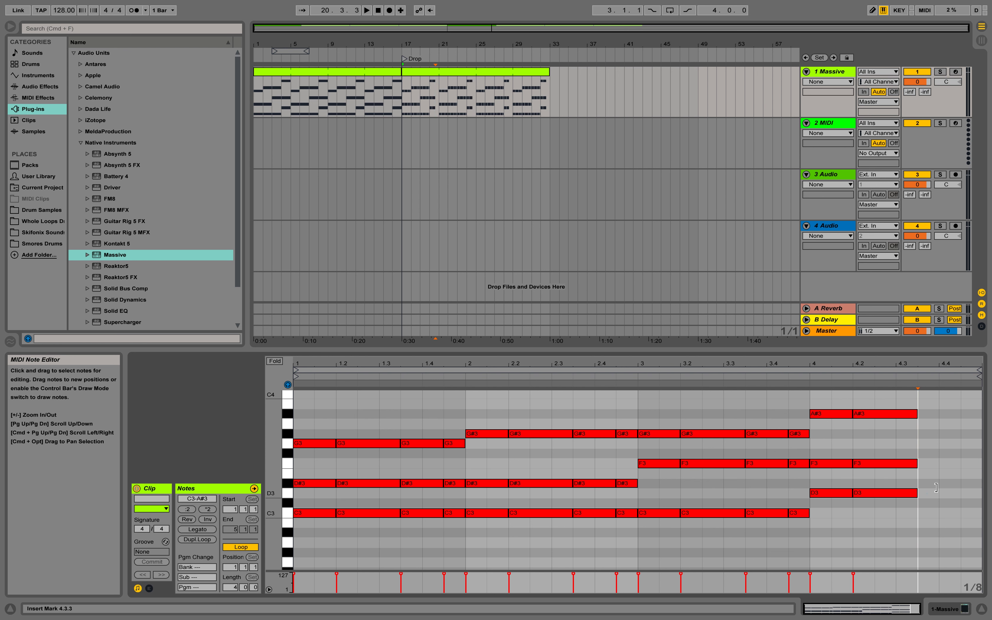
double_click(927, 493)
double_click(926, 463)
double_click(926, 413)
drag(927, 391, 962, 493)
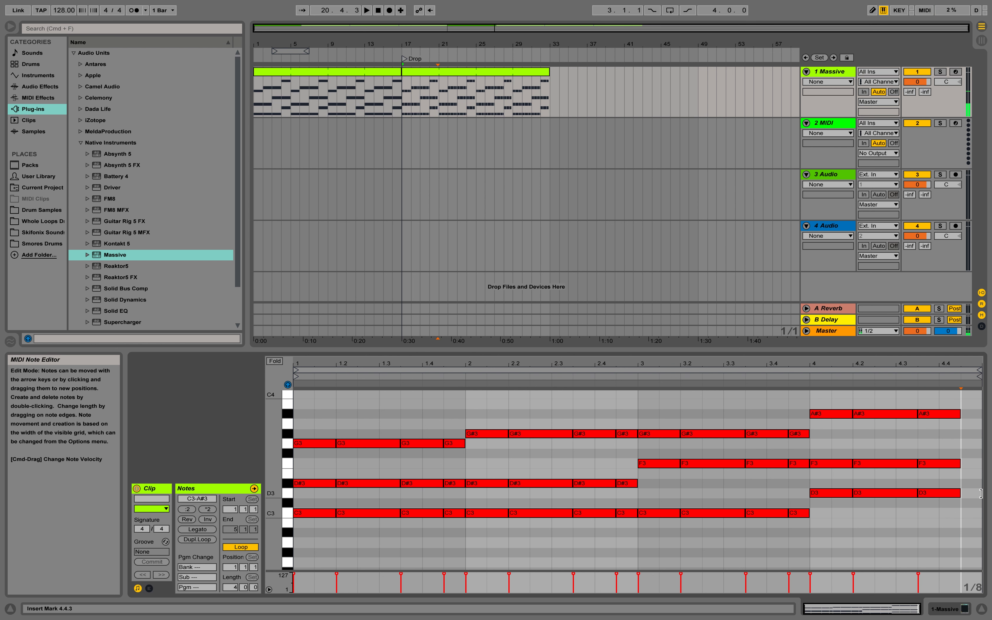
double_click(964, 493)
double_click(964, 463)
double_click(965, 413)
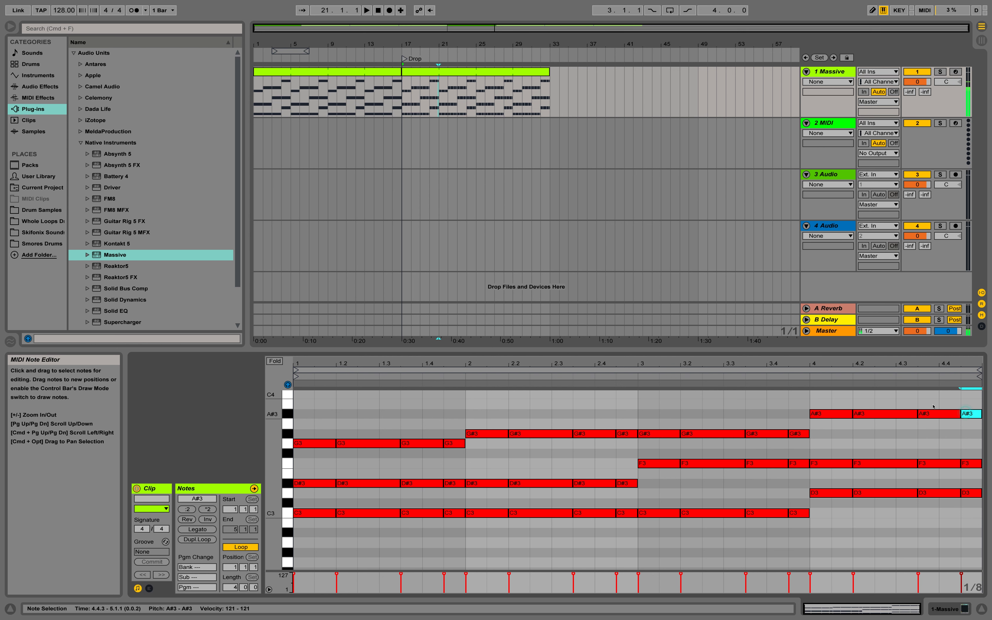
click(413, 71)
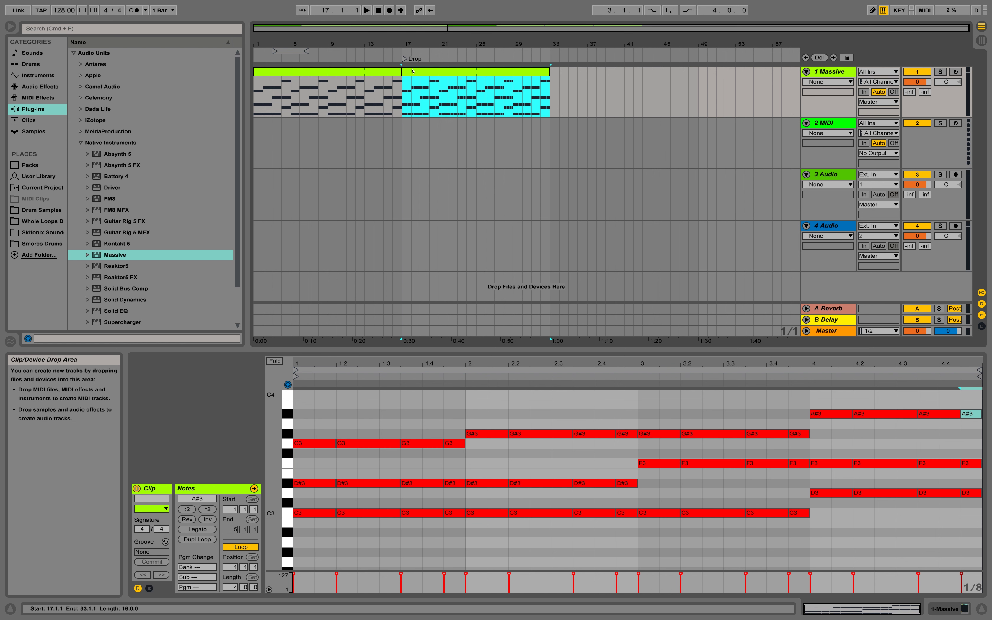
key(space)
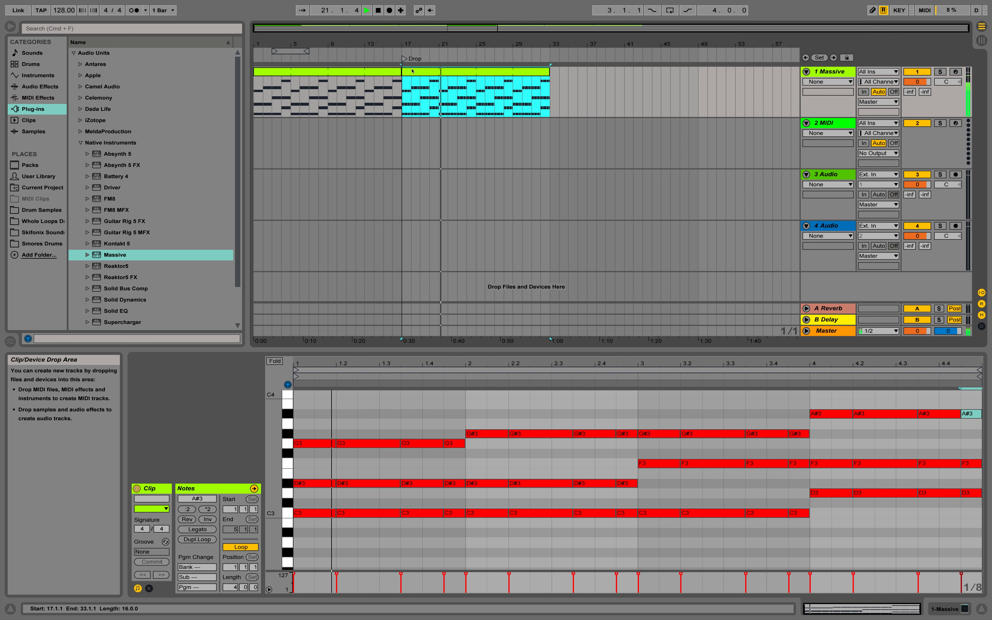
key(space)
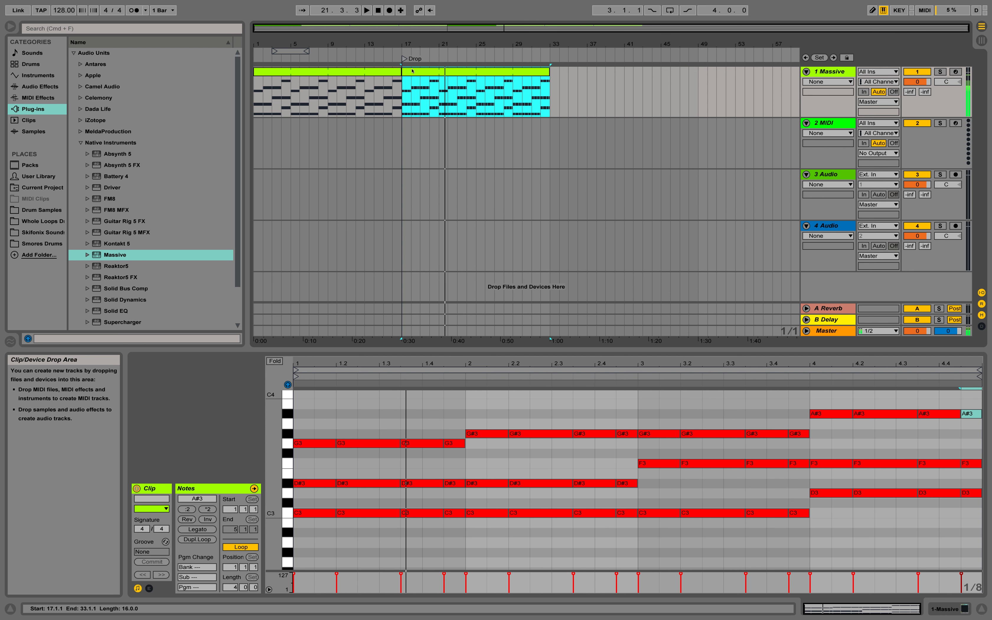
click(363, 89)
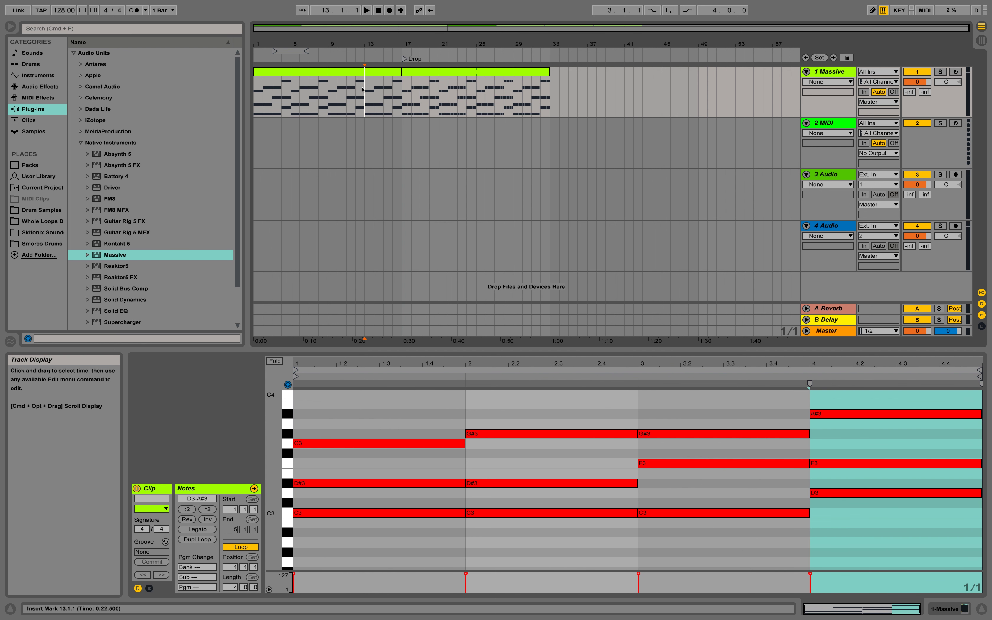
key(space)
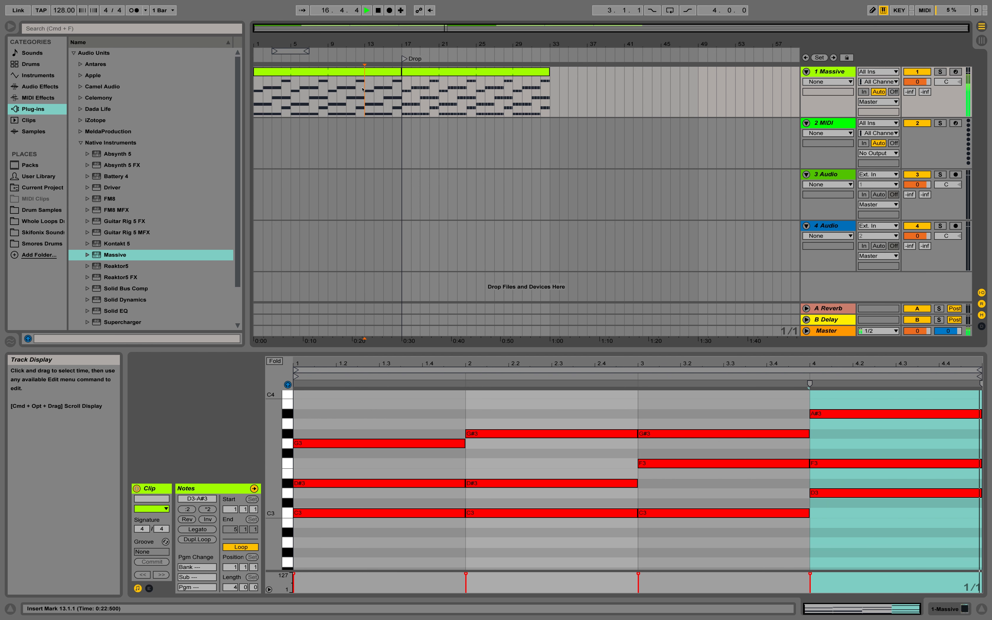
click(443, 72)
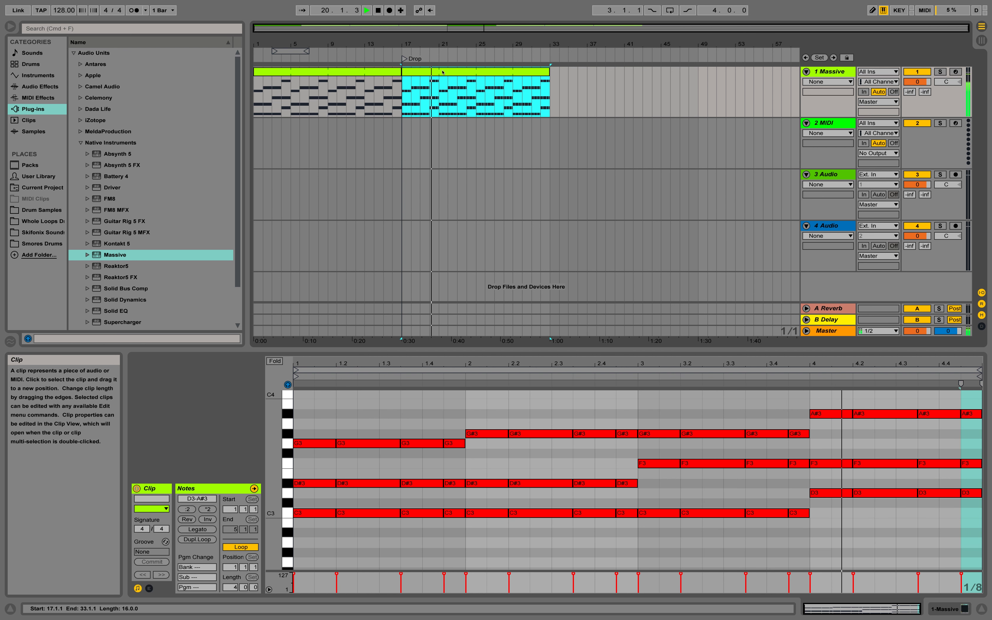
key(space)
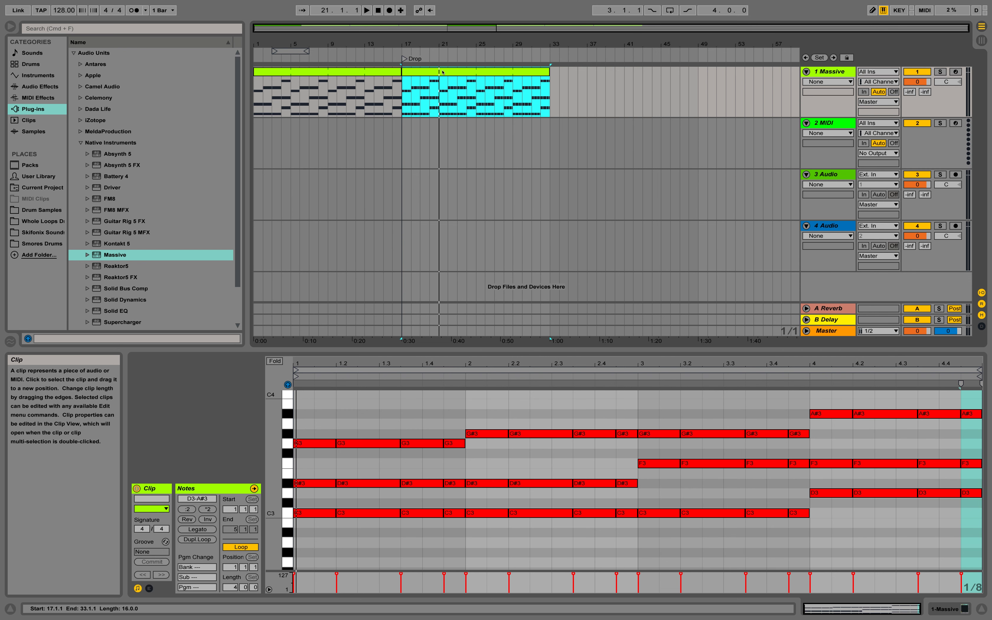
key(super+Tab)
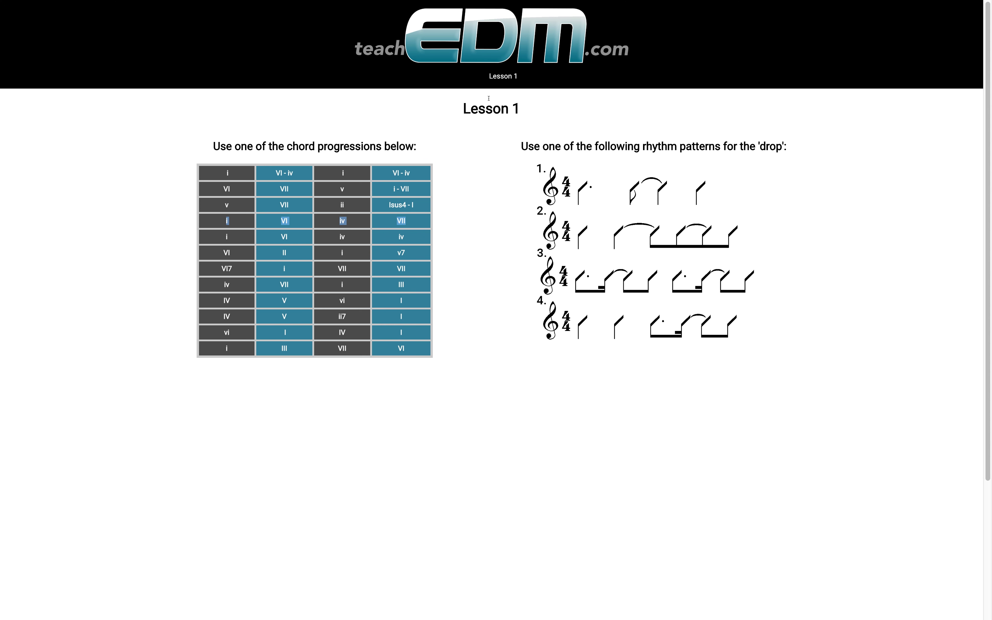
key(super+Tab)
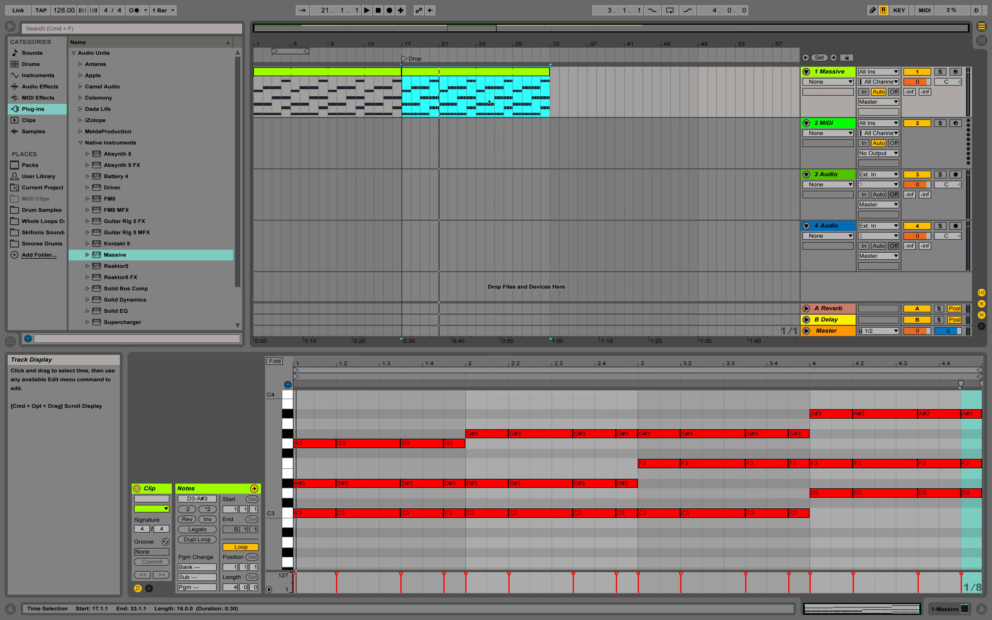
Load the LD Big Saw Chords 01 preset into track 1's Massive synth from its browser
click(560, 144)
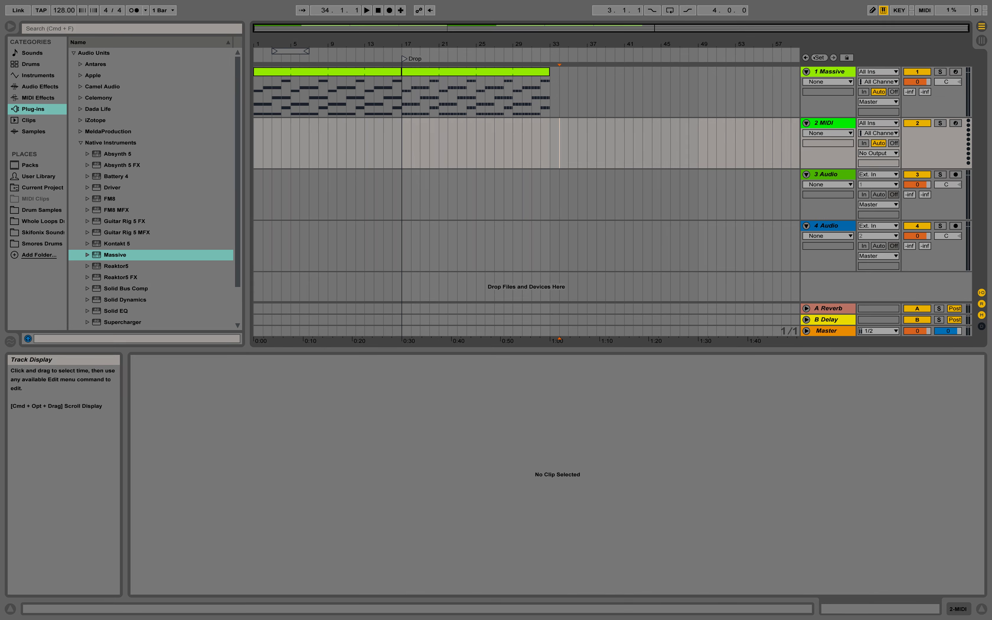
click(828, 71)
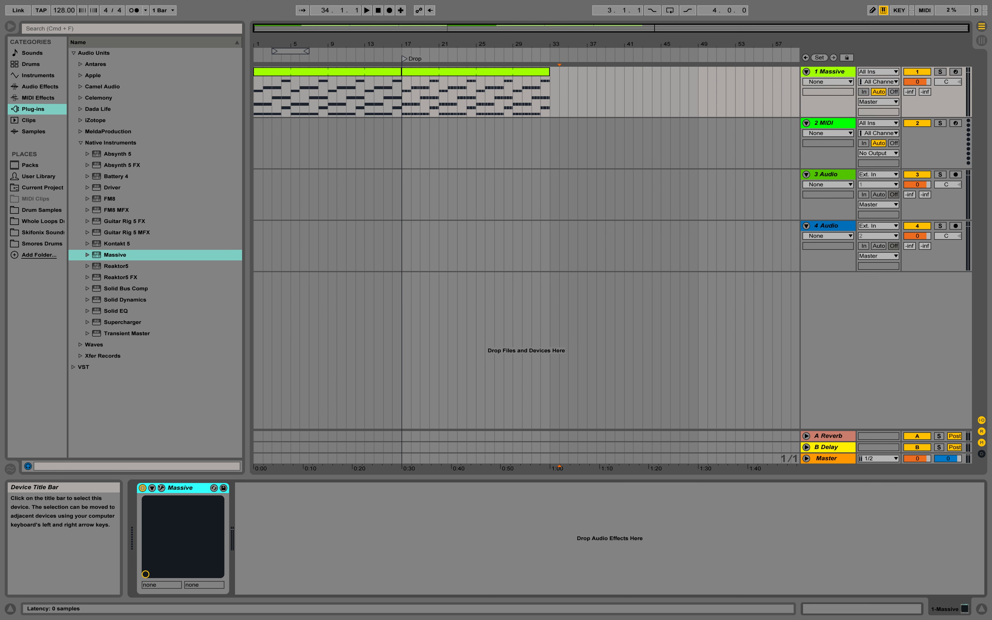
click(161, 488)
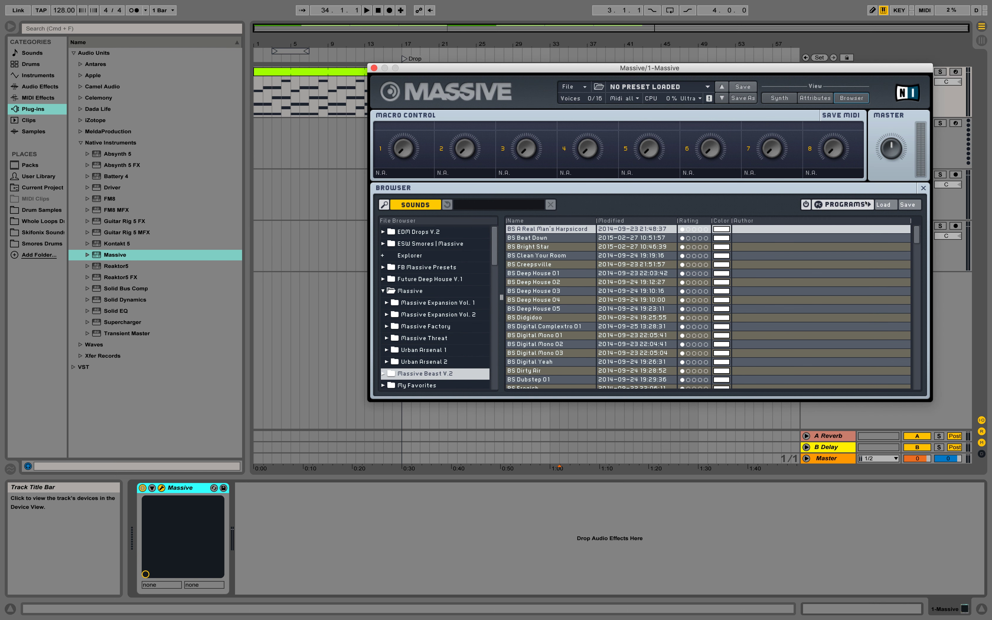
drag(917, 234, 918, 297)
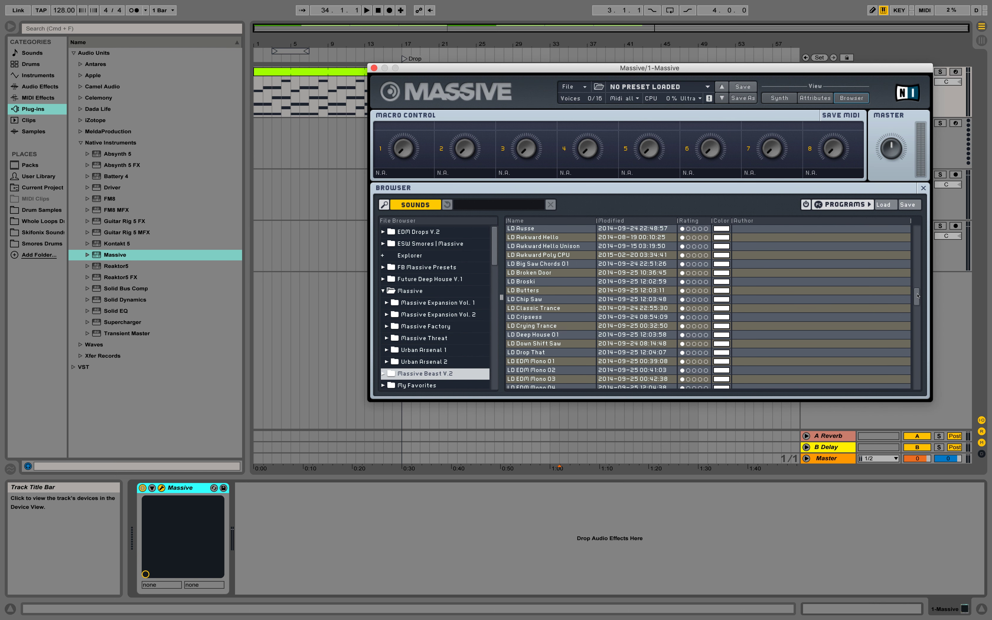
double_click(526, 265)
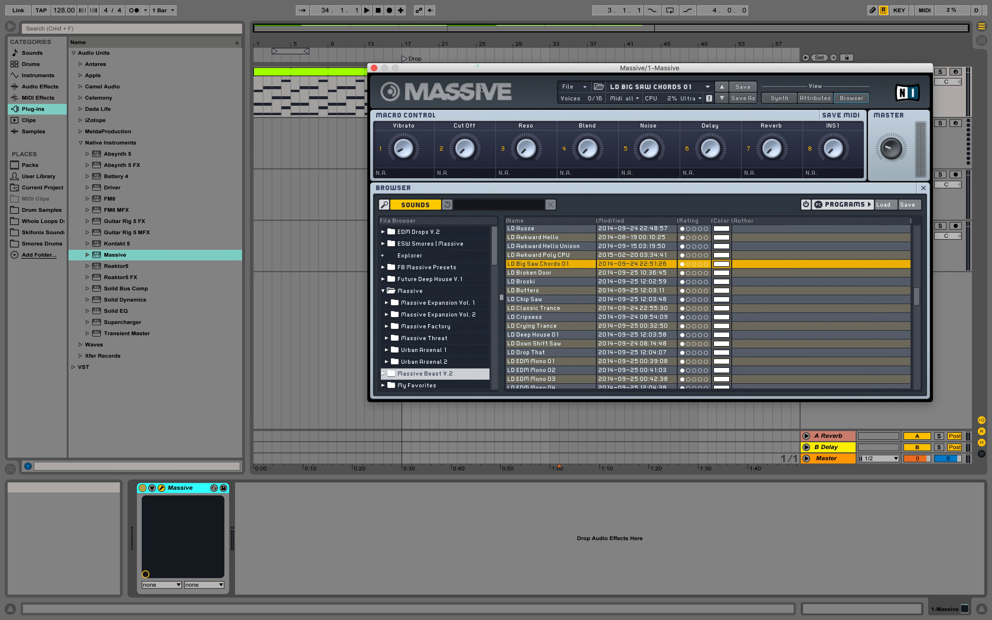
Play the arrangement from the Drop locator to audition the new chord sound, then stop
drag(474, 66, 477, 122)
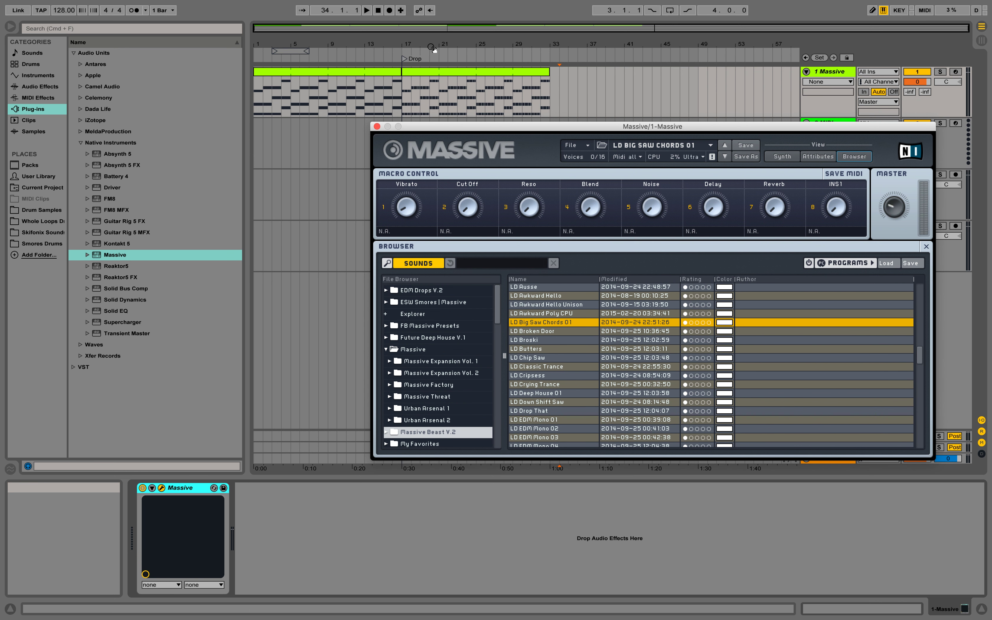
click(404, 58)
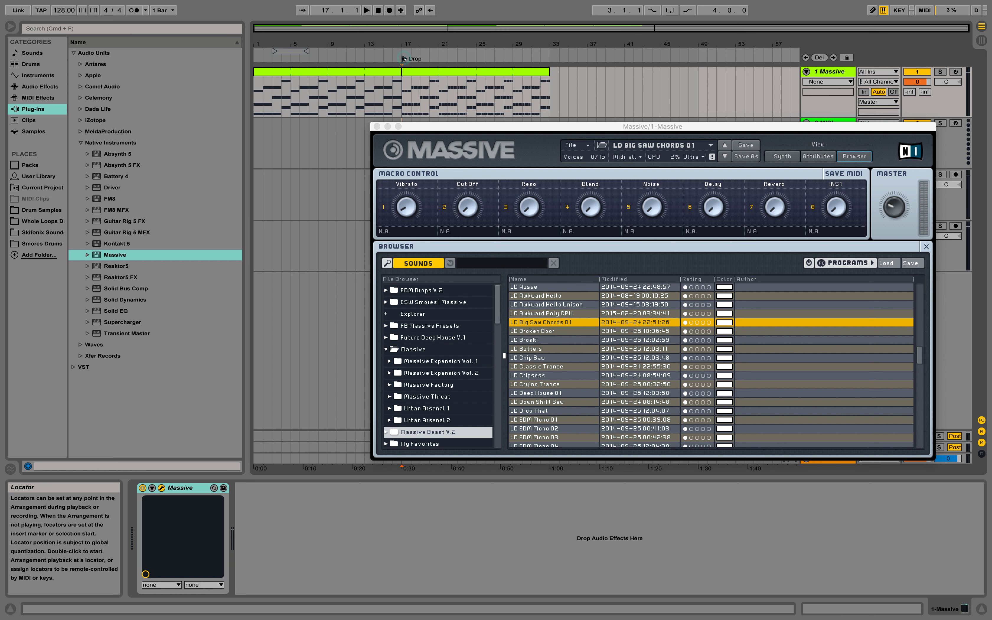
key(space)
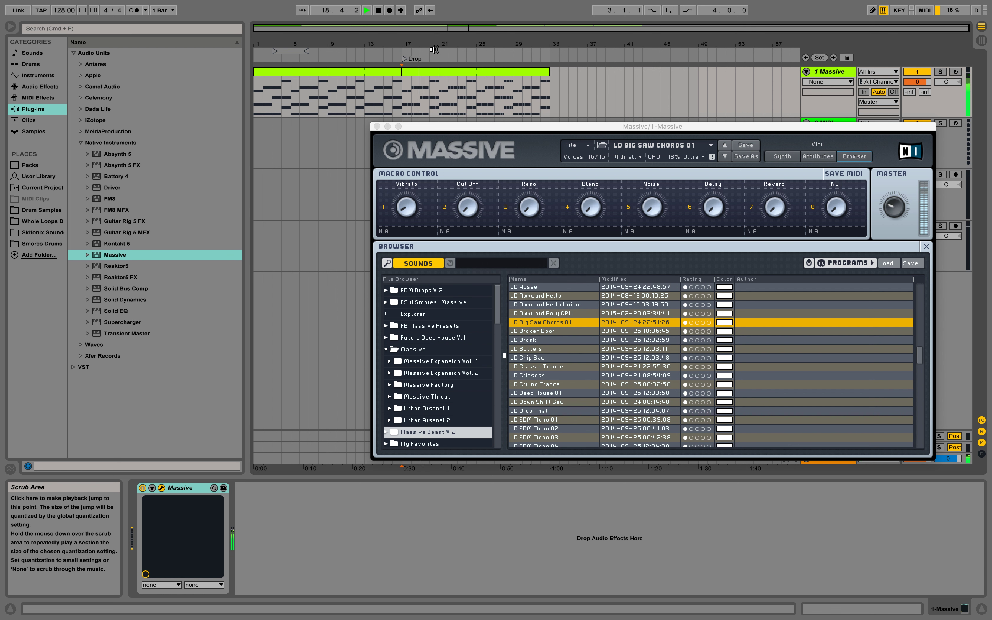
key(space)
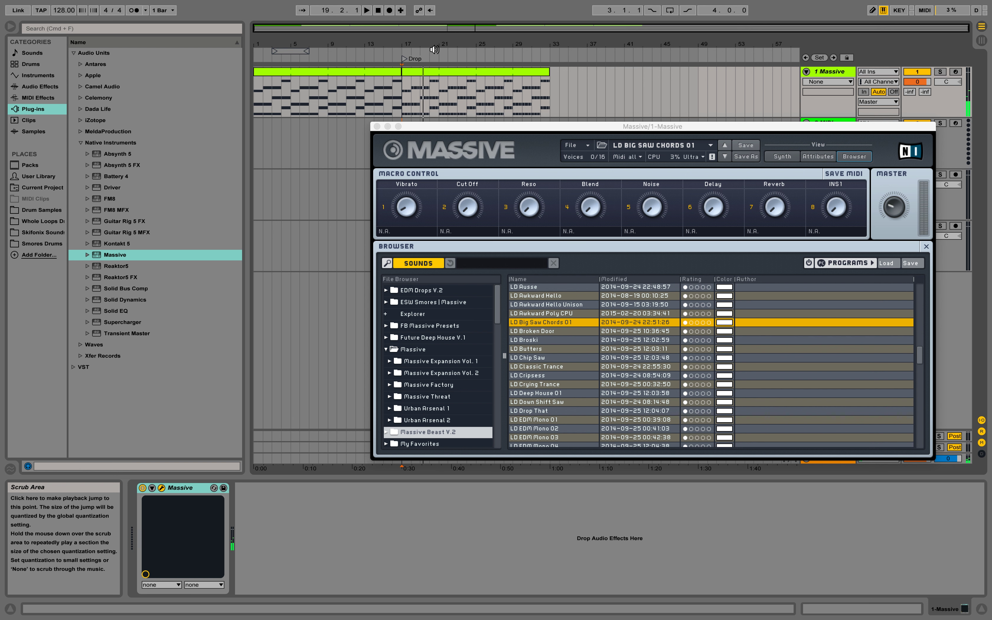